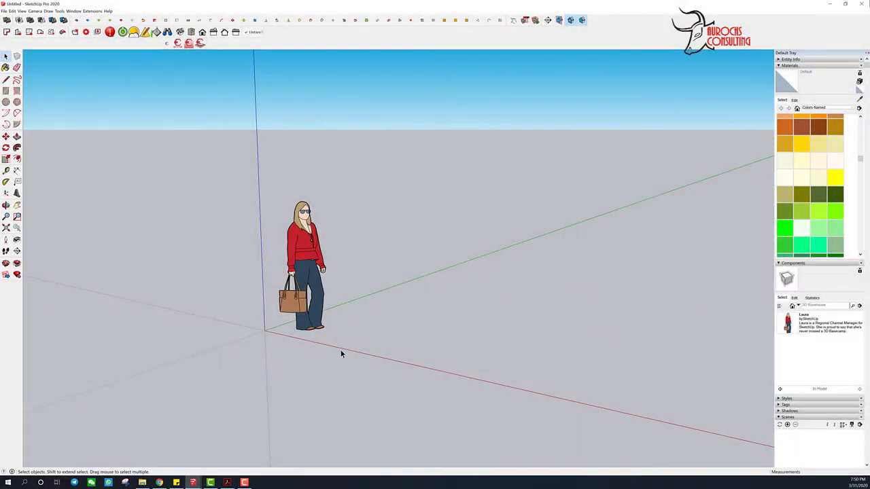
Step: Model a tall hollow tube beside the figure by extruding the thin ring between a circle and its inward offset
middle_click_drag(340, 350, 429, 413)
scroll(380, 350, "up", 5)
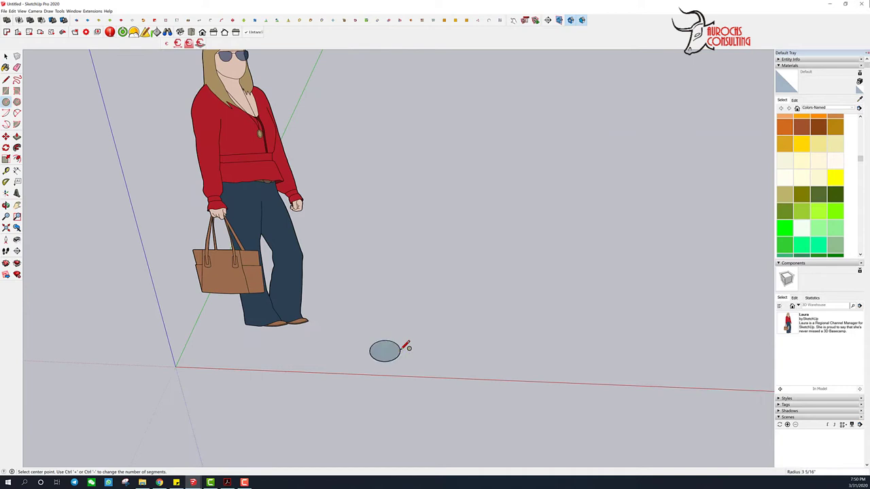
scroll(401, 351, "up", 3)
key("f")
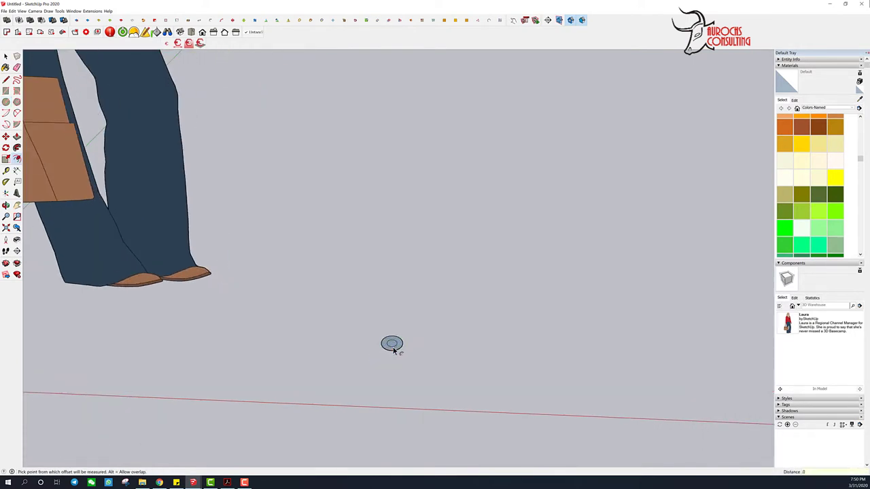
scroll(399, 347, "up", 3)
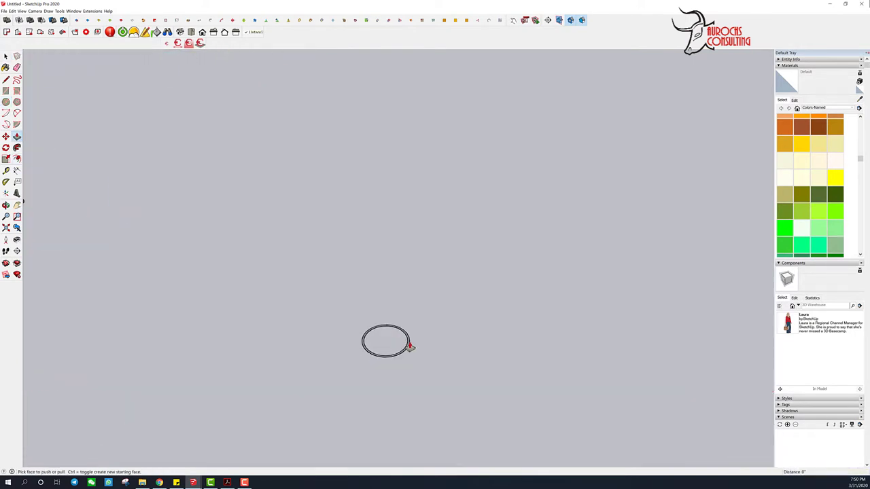
left_click(408, 346)
key("Return")
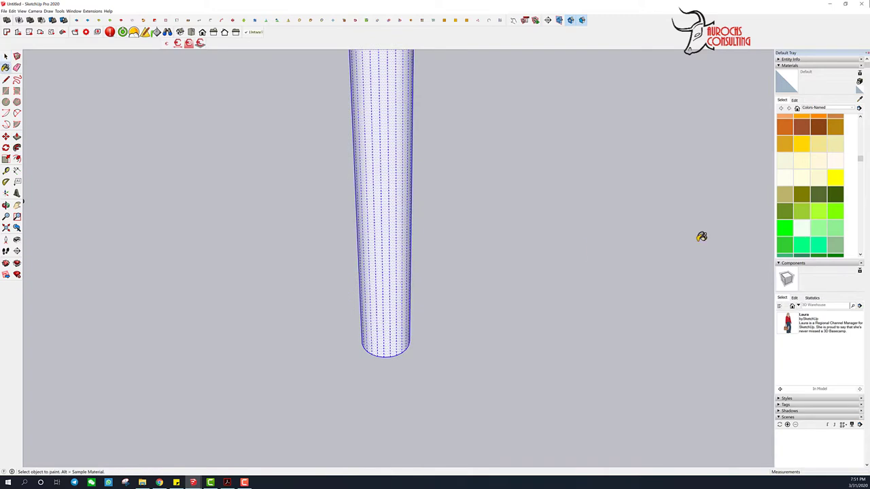
Step: Paint the tube LightSlateGray and make it a component named rail, described as 1.9" x 14ga tube
scroll(823, 192, "down", 5)
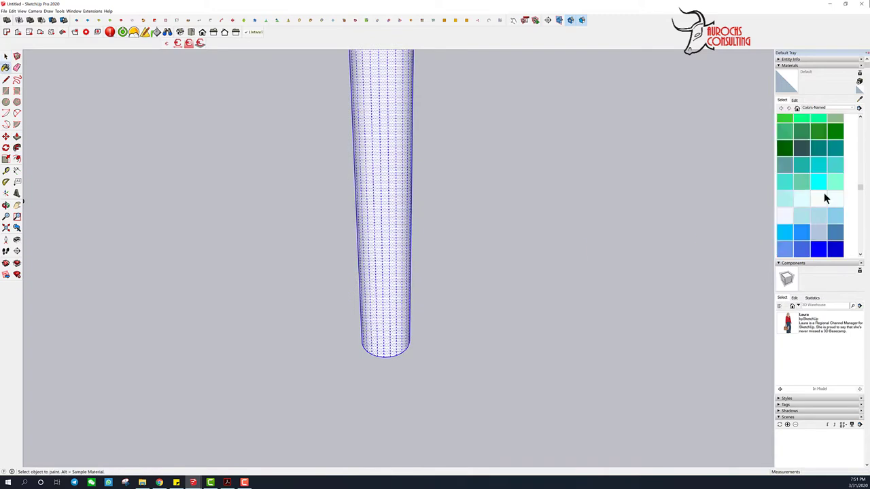
left_click(800, 215)
left_click(388, 218)
key("space")
key("g")
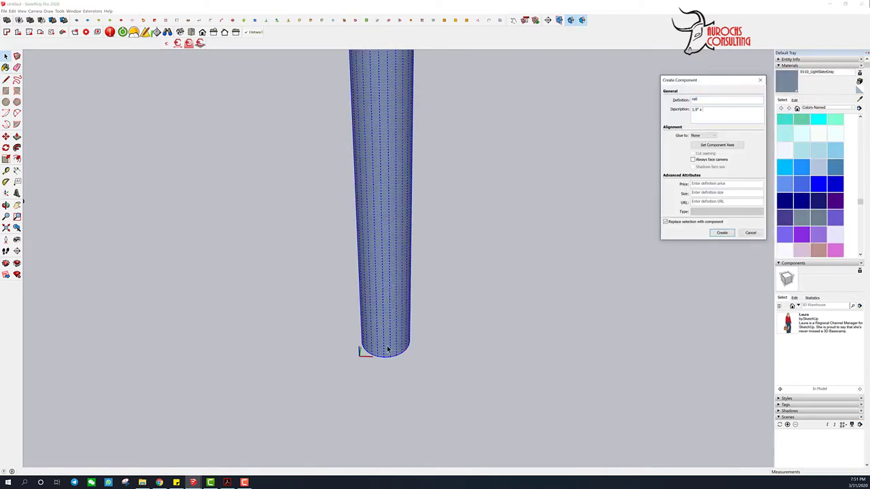
key("Return")
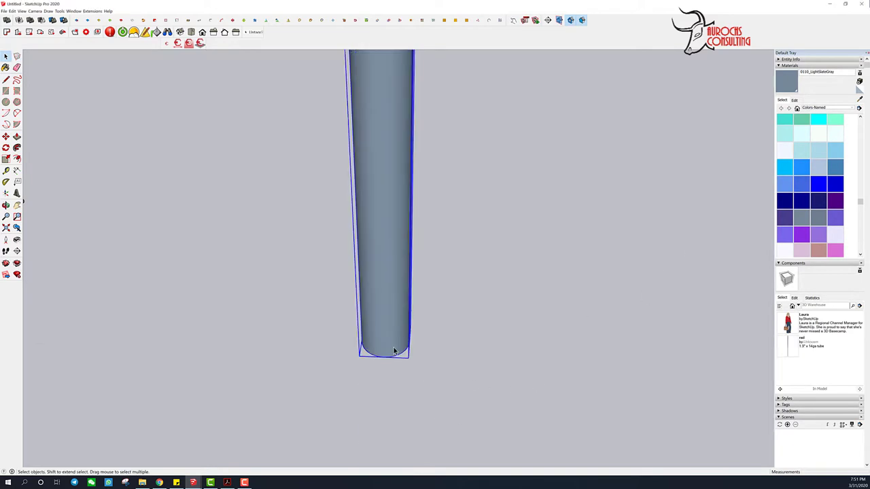
Step: Make the short tube an upright brace component and the tall unpainted pipe a hinge end component described as 1 1/2" sch 40 pipe (1.9" OD)
double_click(395, 351)
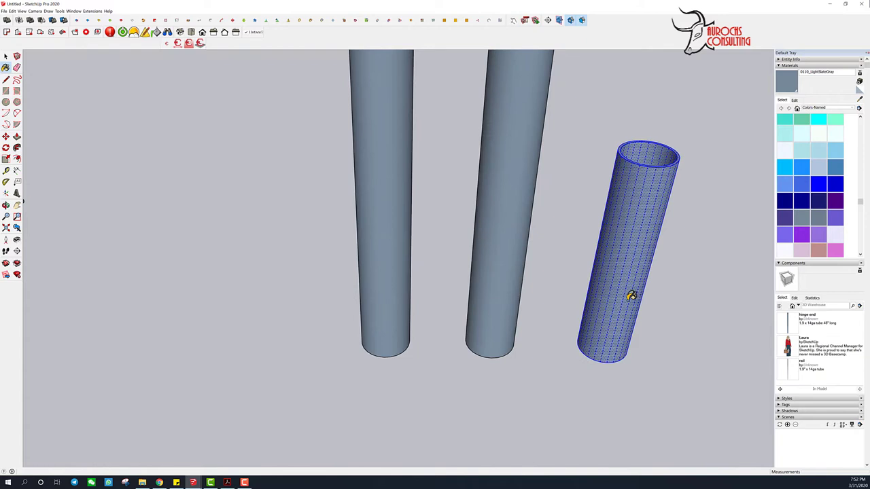
key("g")
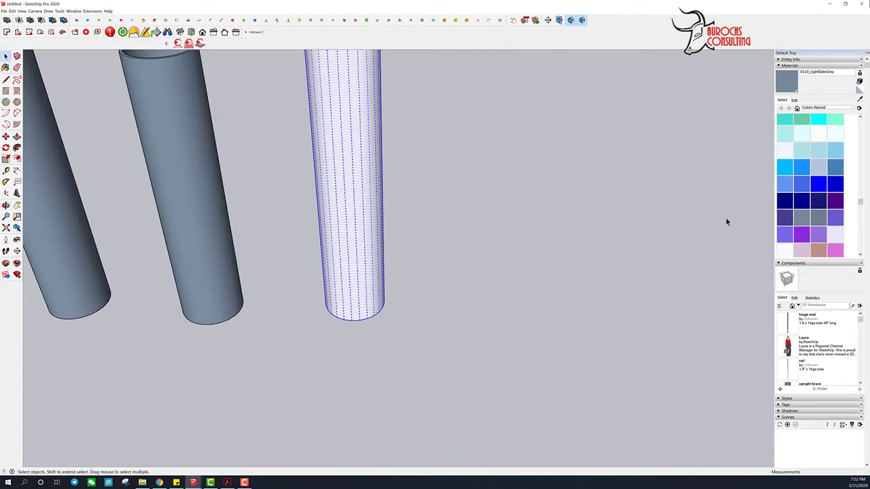
key("g")
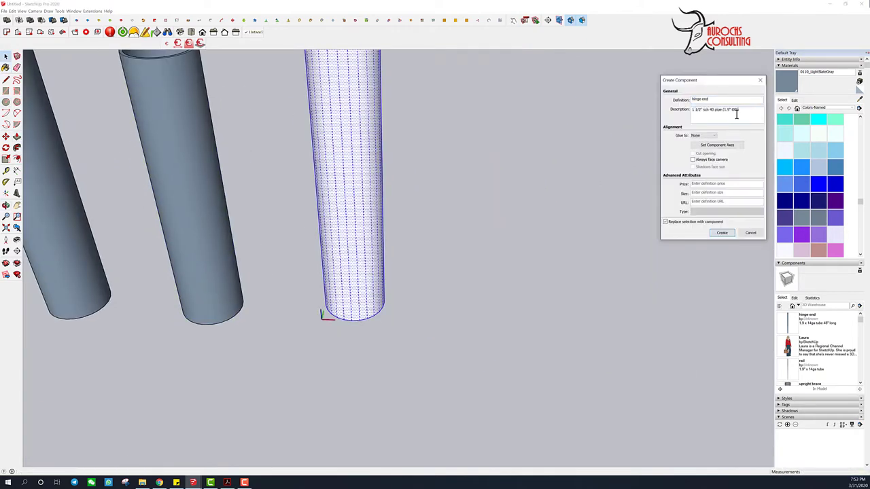
left_click(722, 232)
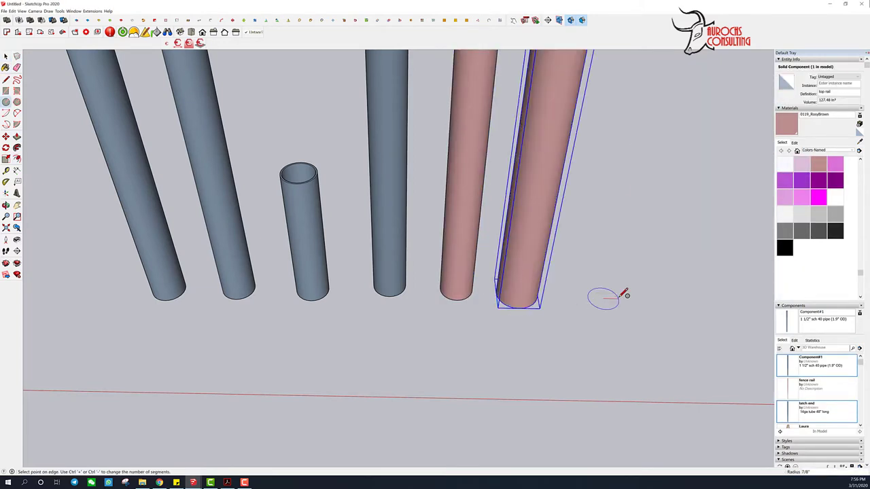
Step: Model a short hollow sleeve beside the top rail, painted red, and make it a component
left_click(624, 293)
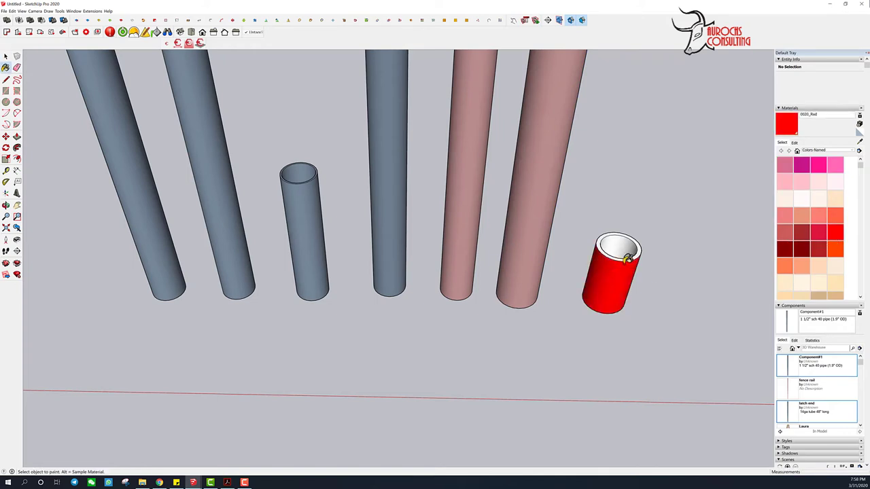
key("space")
key("g")
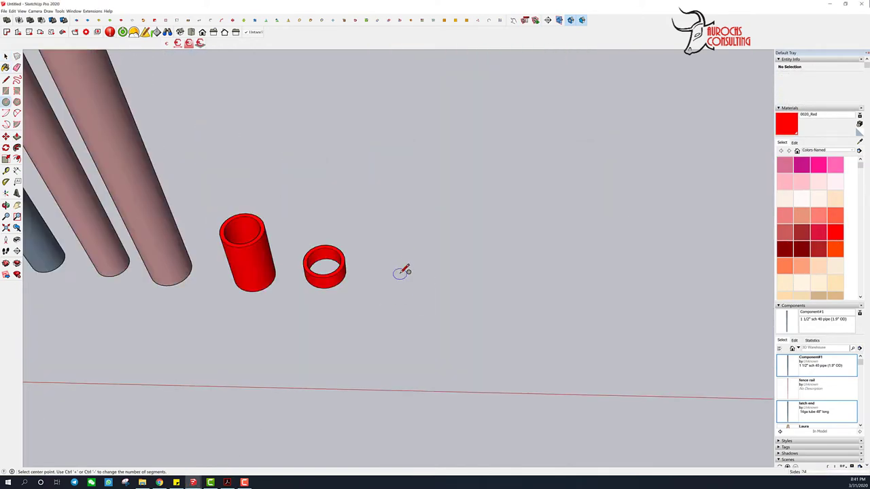
Step: Model a wider hollow sleeve beside the short red ring and make it a component
left_click(400, 272)
left_click(402, 292)
key("space")
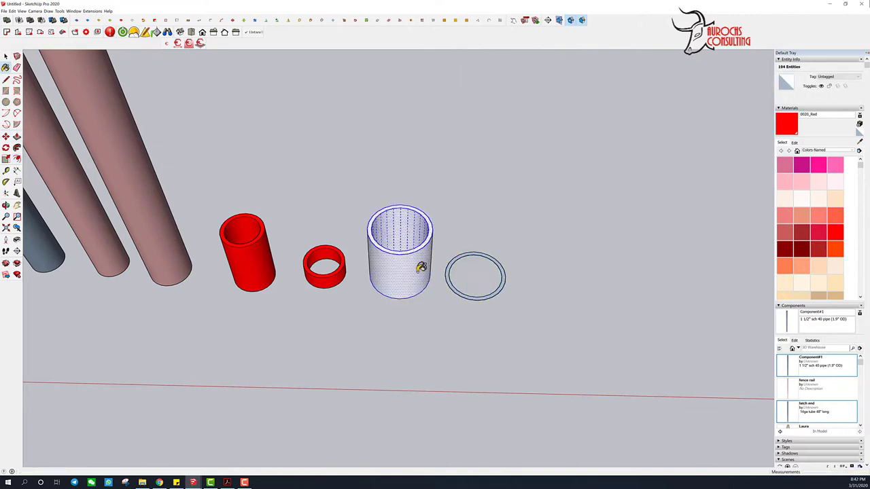
key("g")
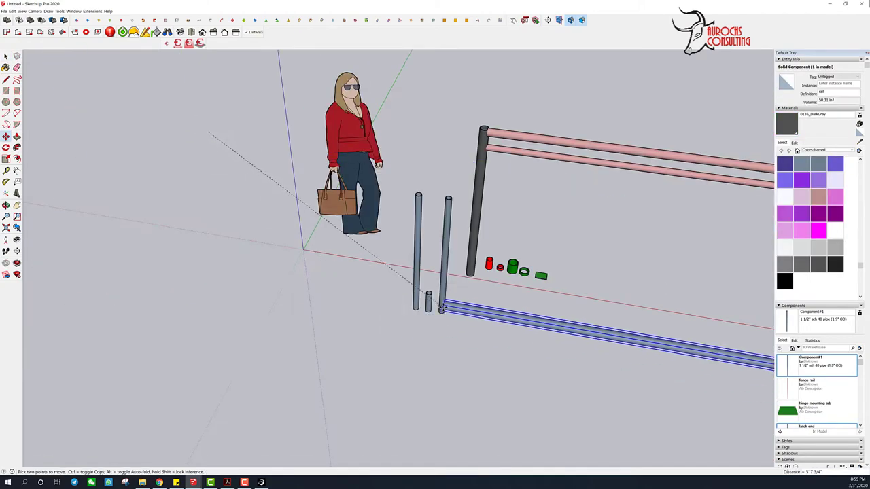
Step: Move the horizontal gate rail against the upright end pipe and shift it 3/8" into the pipe
left_click(443, 307)
scroll(469, 303, "up", 3)
middle_click_drag(408, 292, 373, 136)
scroll(435, 299, "up", 2)
middle_click_drag(442, 353, 429, 172)
scroll(436, 169, "up", 4)
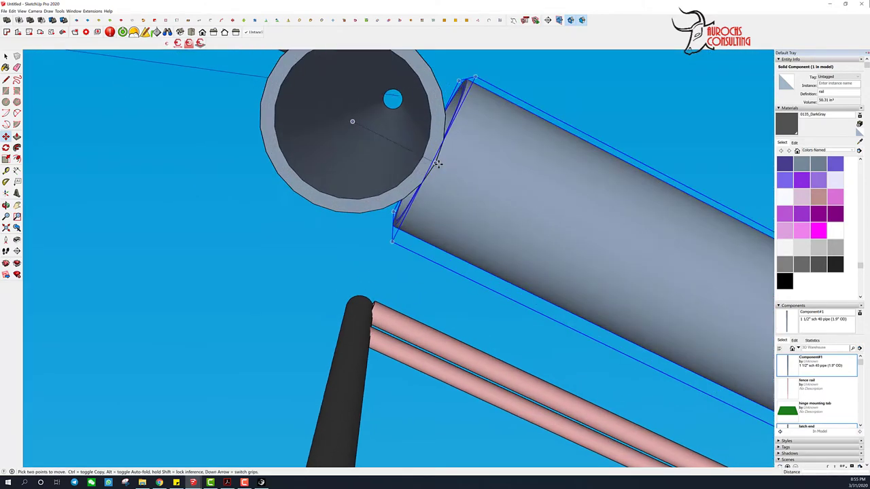
left_click(438, 164)
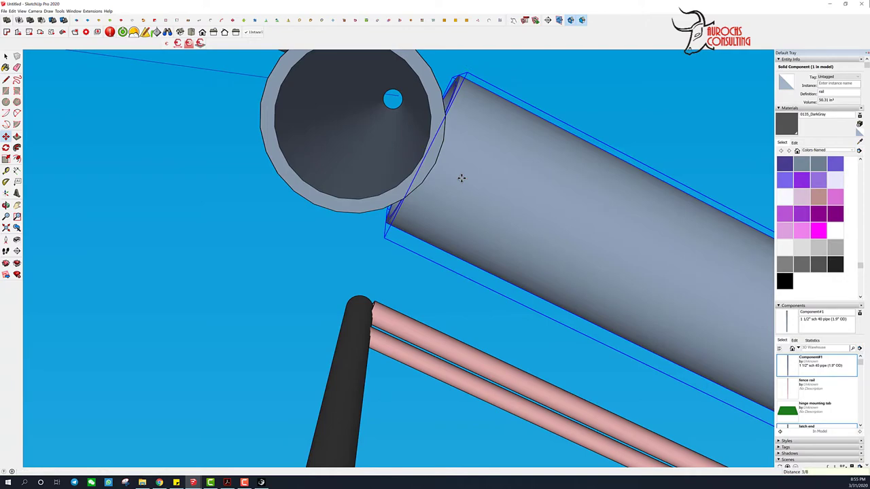
key("Return")
Step: Move the latch end upright 3/16" to fit it against the ends of the horizontal rails
middle_click_drag(462, 178, 394, 233)
scroll(360, 242, "down", 3)
scroll(403, 258, "down", 8)
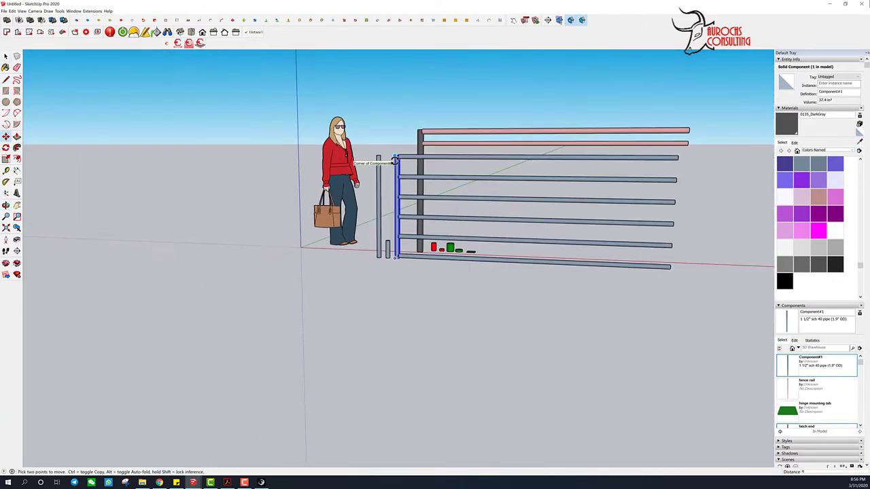
middle_click_drag(394, 161, 553, 283)
scroll(553, 283, "up", 10)
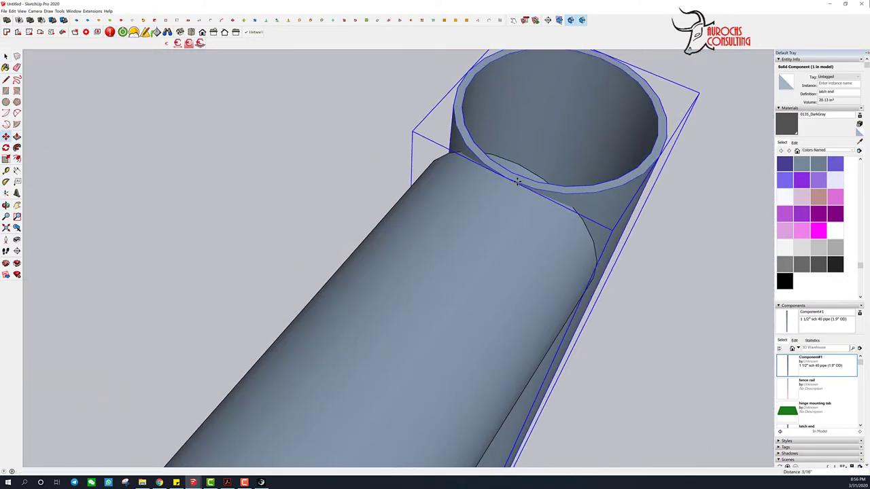
scroll(505, 197, "down", 8)
middle_click_drag(504, 198, 429, 283)
Step: Move the upright brace into place between the horizontal gate rails
key("space")
left_click(453, 275)
key("m")
scroll(452, 273, "up", 8)
left_click(470, 210)
middle_click_drag(470, 210, 330, 385)
scroll(455, 347, "up", 6)
Step: Open the brace for editing and shift its selected end geometry to meet the adjoining rail
key("space")
double_click(416, 251)
left_click_drag(363, 174, 467, 233)
key("m")
left_click(433, 188)
middle_click_drag(433, 188, 421, 270)
left_click(433, 204)
Step: Move the group of upright braces about 1 1/4" into line with the horizontal rails at mid-gate
scroll(475, 299, "down", 6)
scroll(496, 315, "down", 4)
key("space")
scroll(490, 310, "up", 6)
key("m")
left_click(449, 310)
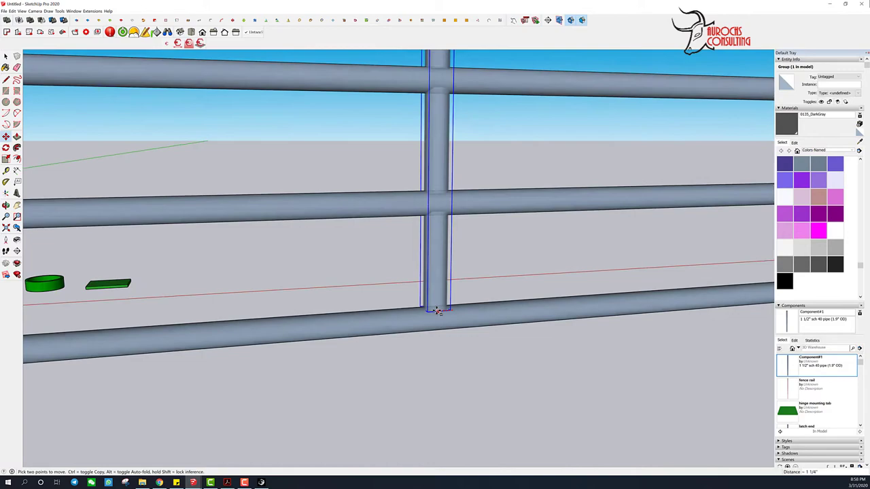
key("space")
Step: Copy the two red hinge sleeves together onto the top of the gate's hinge end upright
scroll(436, 311, "down", 6)
left_click_drag(265, 319, 238, 301)
key("m")
middle_click_drag(258, 319, 293, 380)
key("space")
left_click(254, 237, "shift")
key("m")
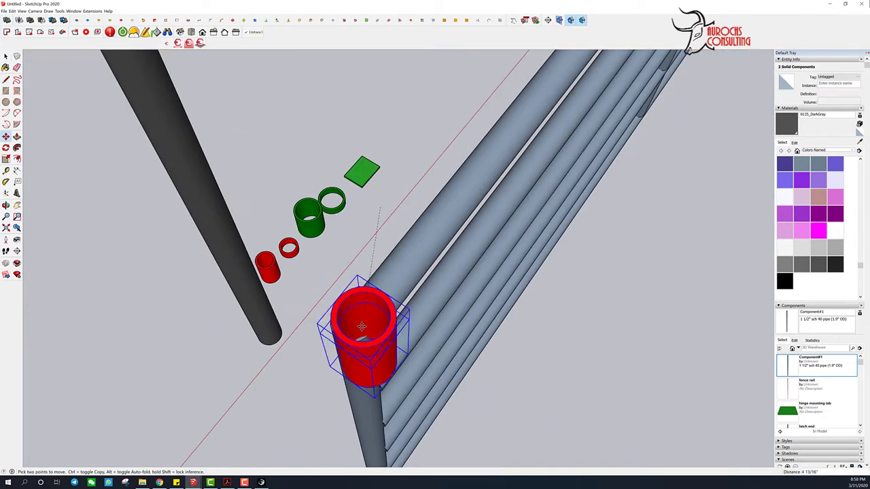
middle_click_drag(362, 327, 346, 240)
scroll(353, 272, "up", 6)
scroll(346, 240, "down", 8)
Step: Lower the red sleeves on the hinge end upright and copy the long hinge down to its lower end
left_click(336, 159)
left_click(355, 190)
left_click(350, 257)
key("ctrl")
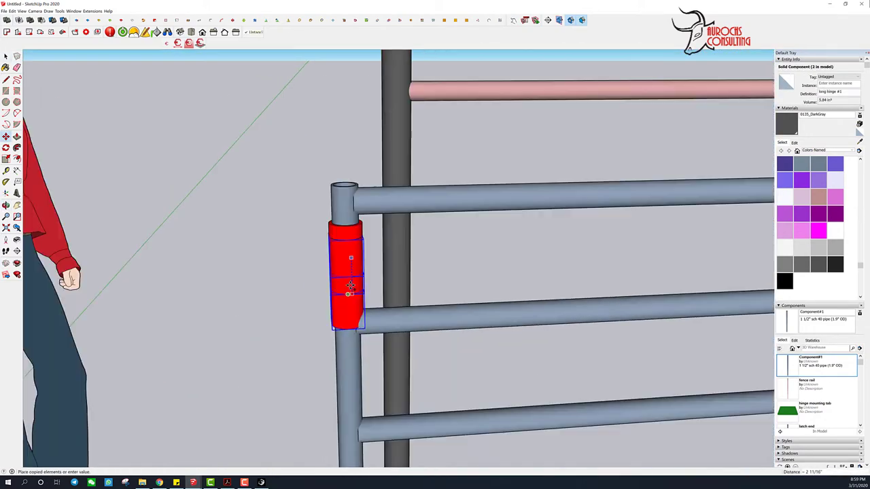
scroll(350, 285, "down", 6)
left_click(338, 342)
key("space")
Step: Make the whole gate assembly a component named gate and move it next to the dark gray fence post
middle_click_drag(376, 324, 419, 339)
left_click_drag(423, 204, 464, 356)
type("ggate")
key("Return")
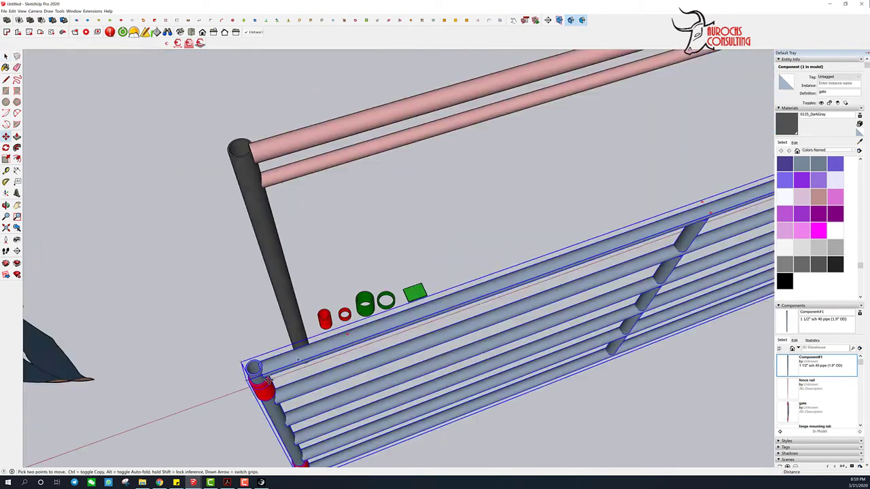
middle_click_drag(269, 380, 292, 364)
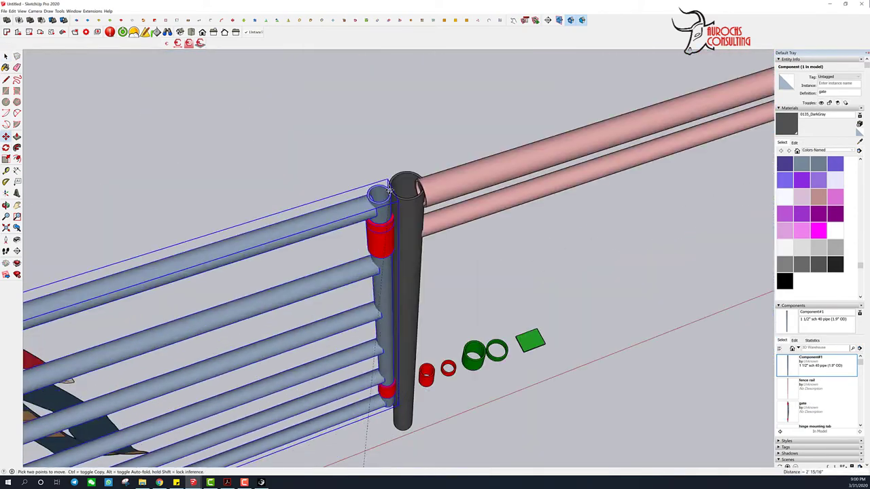
middle_click_drag(382, 197, 475, 228)
Step: Move the pink top rail so its end sits on top of the dark gray fence post
left_click(507, 207)
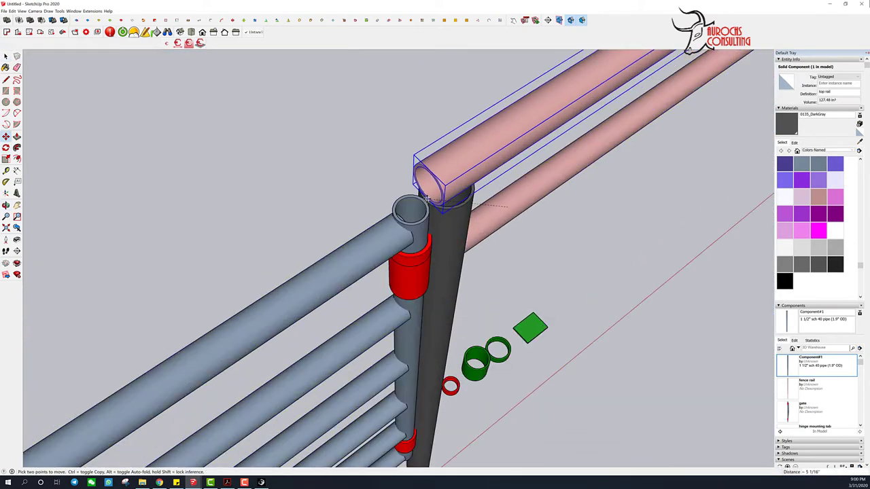
left_click(427, 199)
scroll(426, 198, "up", 3)
middle_click_drag(534, 219, 470, 249)
left_click(470, 249)
Step: Copy the pink fence rail downward at a spacing of 9.12 and repeat the copy four times
scroll(439, 192, "down", 6)
left_click(563, 127)
key("ctrl")
type("9.12")
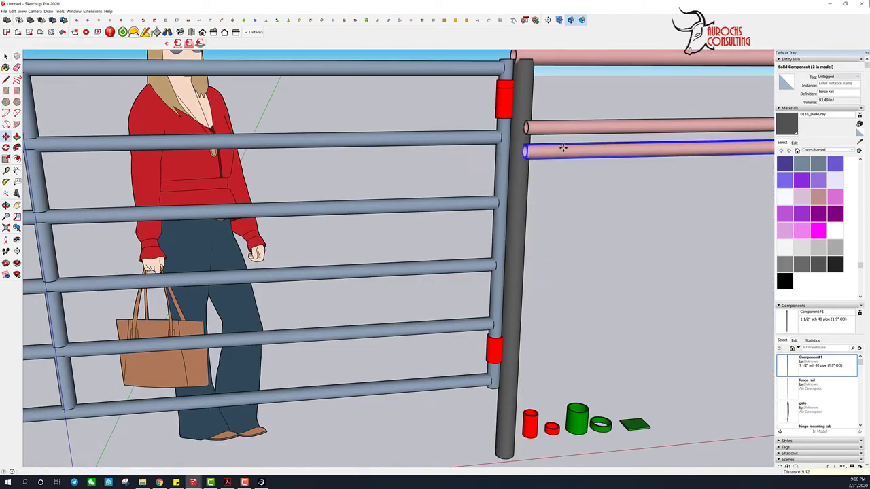
key("Return")
type("x4")
key("Return")
Step: Group the pink fence rails, the top rail and the dark gray post
key("space")
left_click_drag(614, 408, 571, 173)
middle_click_drag(571, 173, 579, 345)
left_click(516, 209, "shift")
right_click(518, 210)
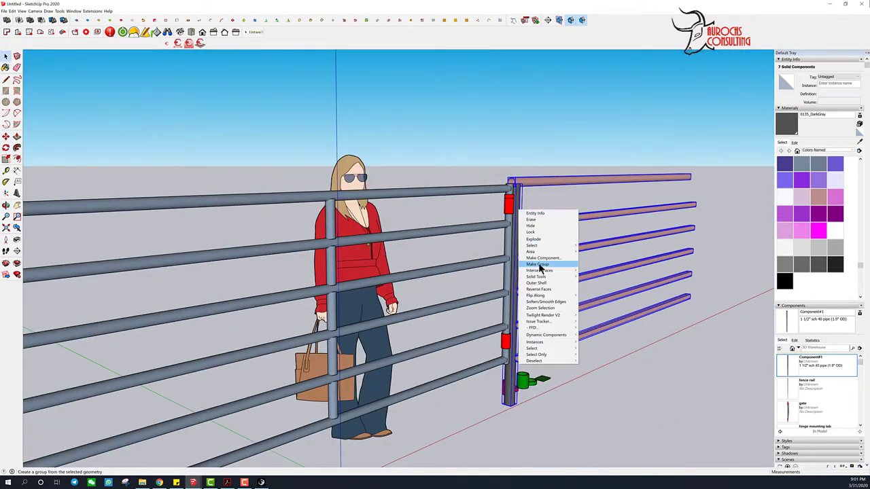
left_click(541, 264)
Step: Place copies of the green hinge mounting tab at the gate's lower hinge and select both tabs there
scroll(537, 299, "up", 4)
key("m")
key("ctrl")
left_click(567, 338)
left_click(412, 147)
middle_click_drag(434, 204, 320, 169)
scroll(540, 140, "up", 2)
scroll(313, 174, "up", 2)
key("space")
left_click(305, 196, "shift")
scroll(354, 197, "down", 8)
middle_click_drag(489, 190, 394, 197)
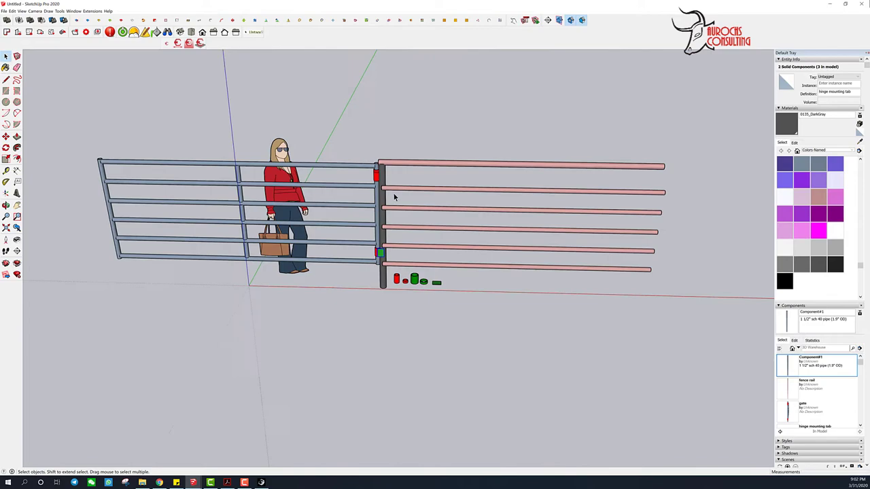
Step: Copy the two green sleeves from the ground up to the top of the dark gray post
left_click(394, 197)
scroll(384, 231, "up", 5)
double_click(362, 95)
left_click(387, 156)
left_click_drag(443, 338, 490, 372)
key("m")
left_click_drag(477, 361, 361, 75, "ctrl")
Step: Reposition the copied green sleeves so they fit over the top of the dark gray post
middle_click_drag(361, 89, 371, 319, "shift")
double_click(433, 299)
left_click(353, 204)
key("m")
left_click_drag(381, 253, 428, 225)
scroll(408, 253, "up", 3)
left_click_drag(194, 360, 403, 253)
middle_click_drag(404, 253, 395, 162)
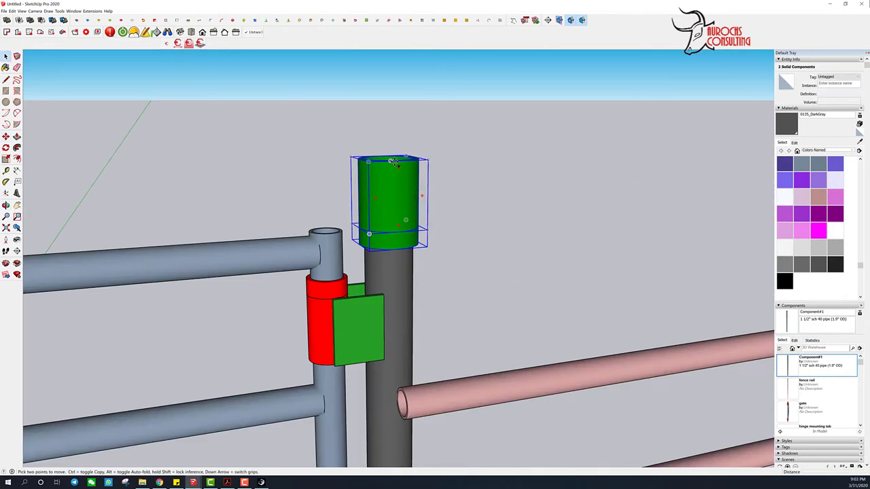
Step: Unhide the pink top rail above the dark gray post
scroll(366, 257, "down", 10)
left_click(11, 11)
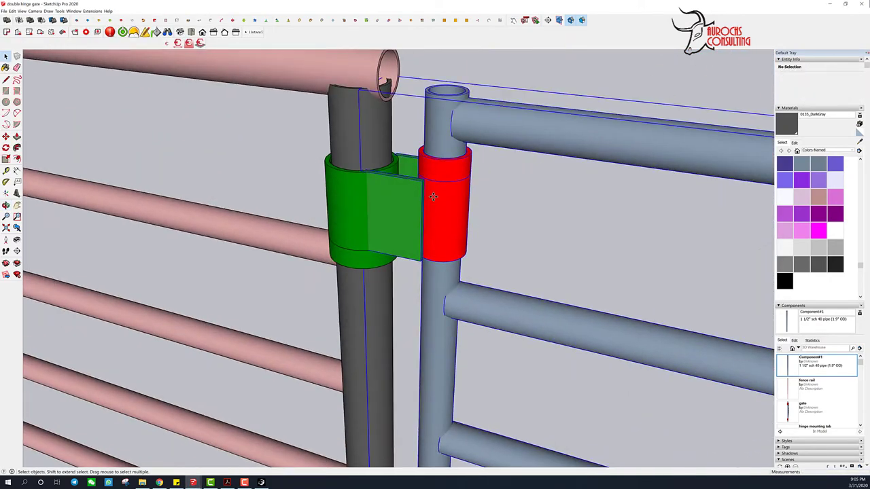
Step: Move the front green hinge mounting tab about 5/16" against the red hinge sleeve and close the assembly
middle_click_drag(190, 319, 157, 407)
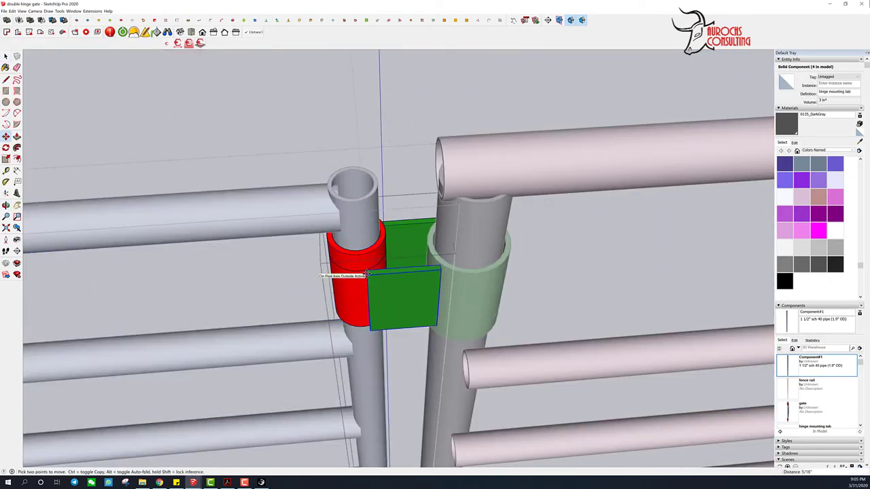
middle_click_drag(369, 274, 381, 340)
key("space")
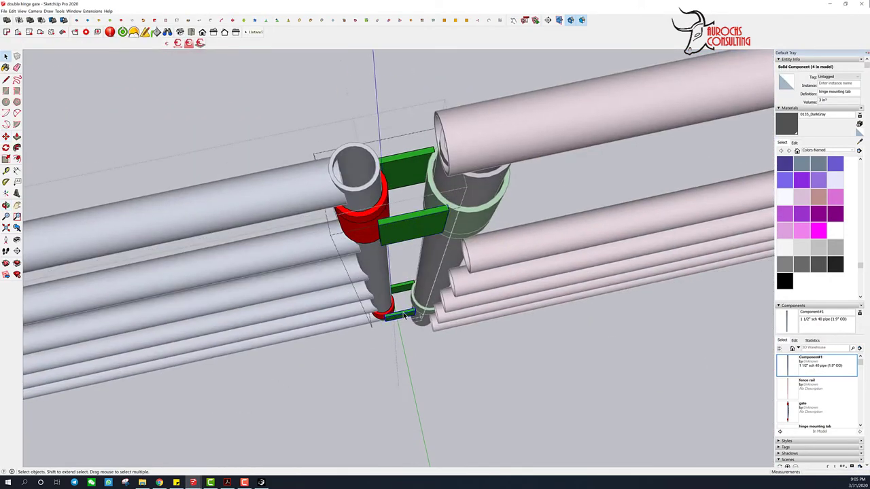
left_click(452, 386)
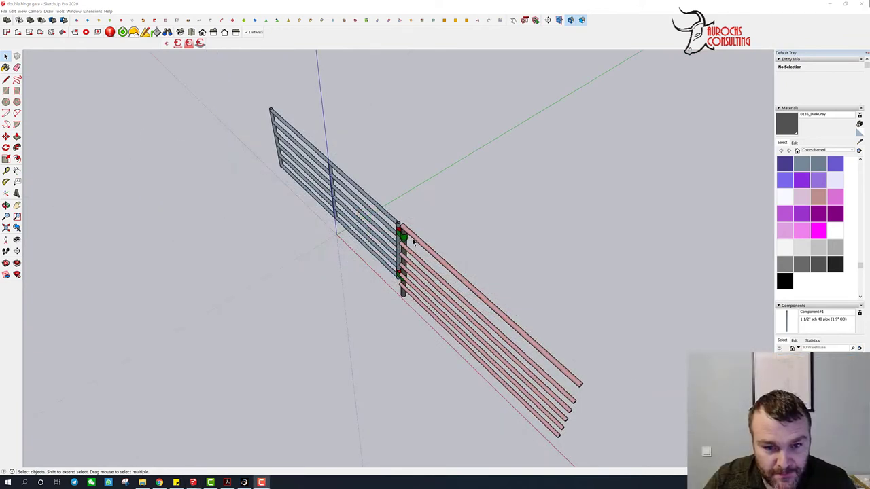
Step: Select the pink fence group and examine where the gate hinges connect to the fence post
left_click(412, 243)
mouse_move(412, 242)
middle_mouse_down()
mouse_move(423, 233)
mouse_move(434, 239)
mouse_move(417, 235)
middle_mouse_up()
scroll(417, 235, "up", 4)
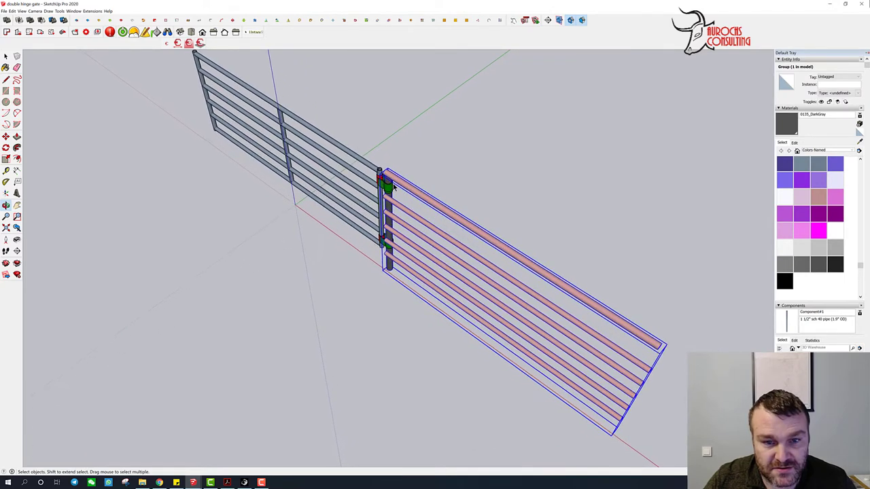
middle_click_drag(392, 172, 432, 196)
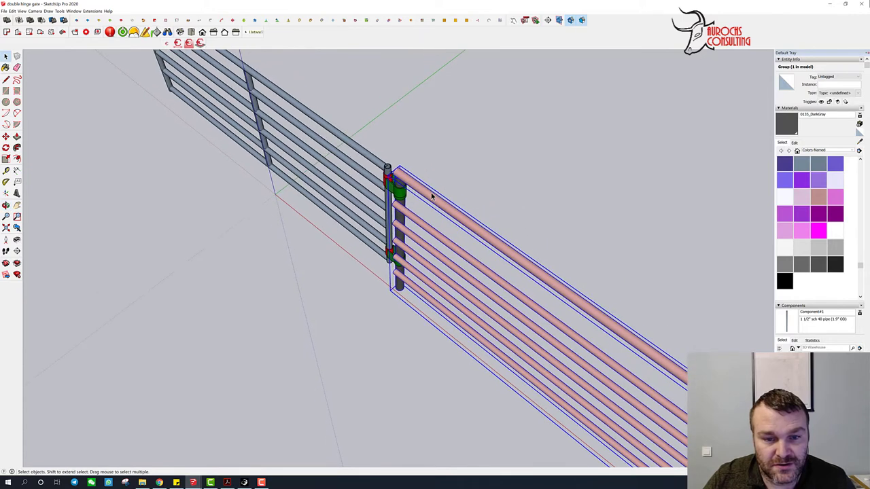
Step: Select both green sleeves and open the nested hinge group to examine all the hinge parts inside the gate
left_click(402, 195)
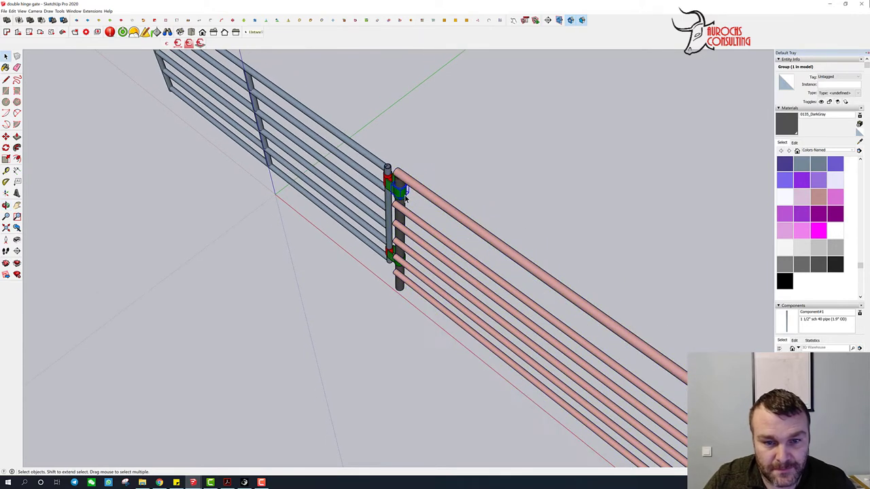
left_click(393, 266, "shift")
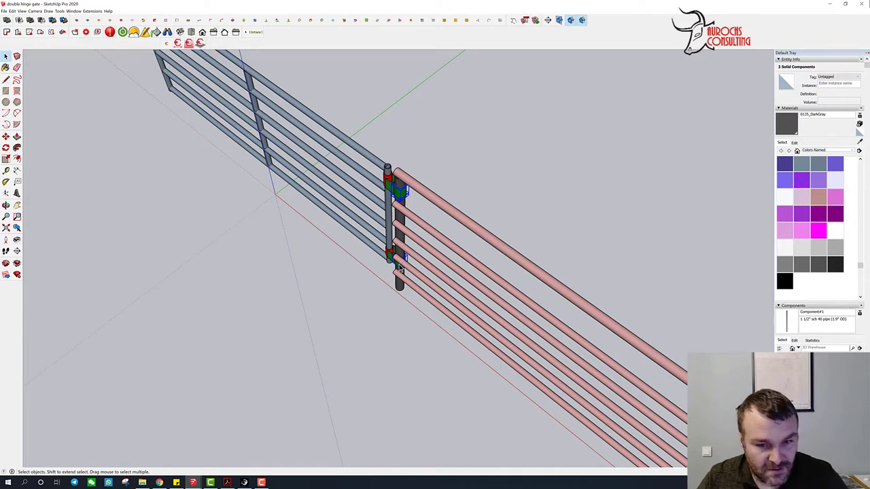
left_click(391, 259)
double_click(391, 257)
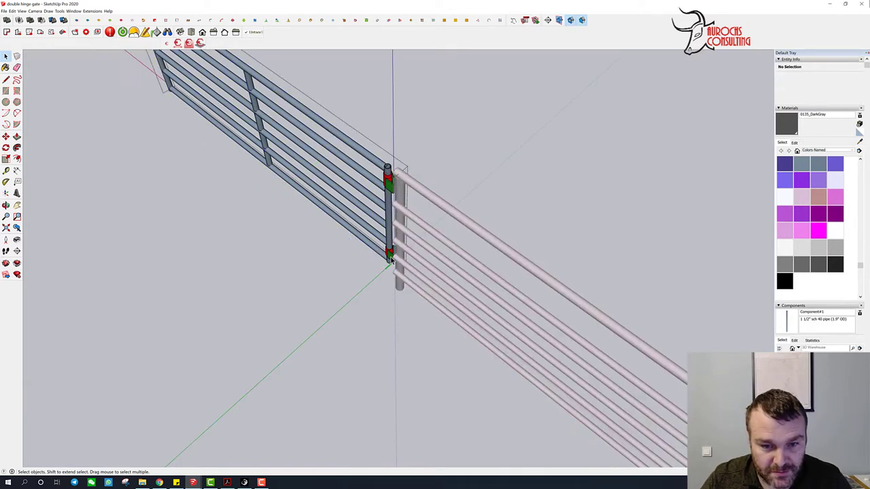
double_click(391, 258)
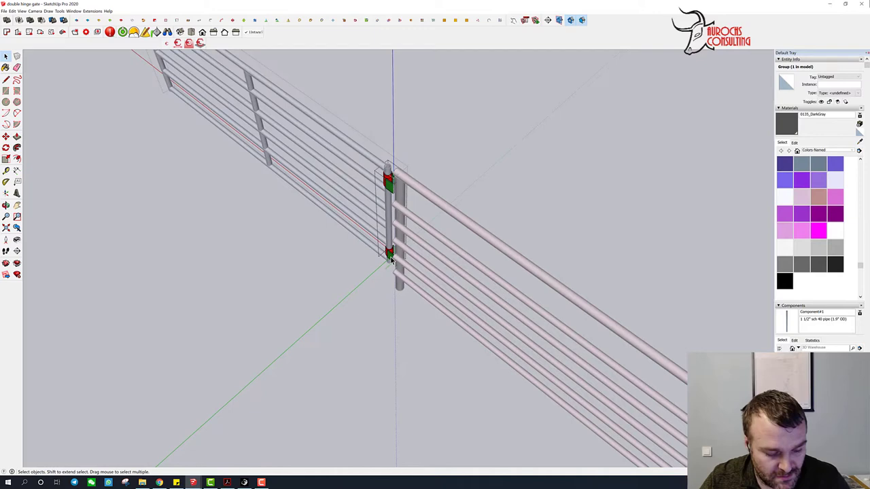
key("ctrl+a")
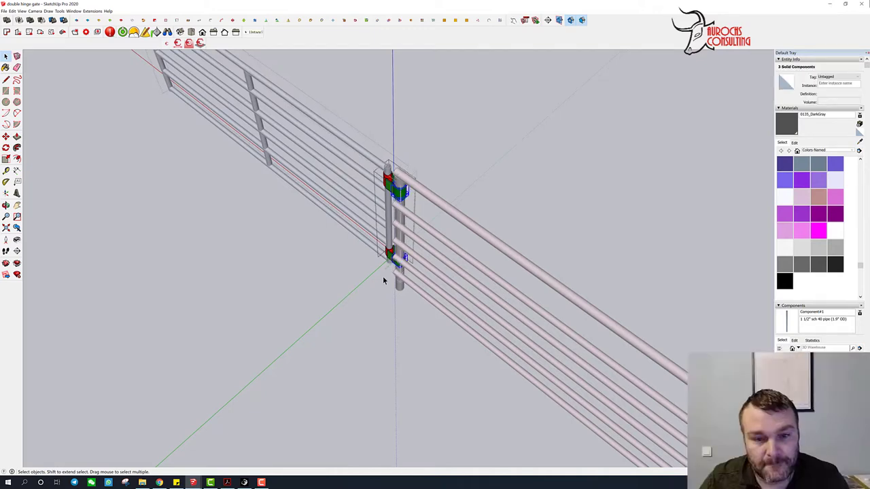
left_click(383, 280)
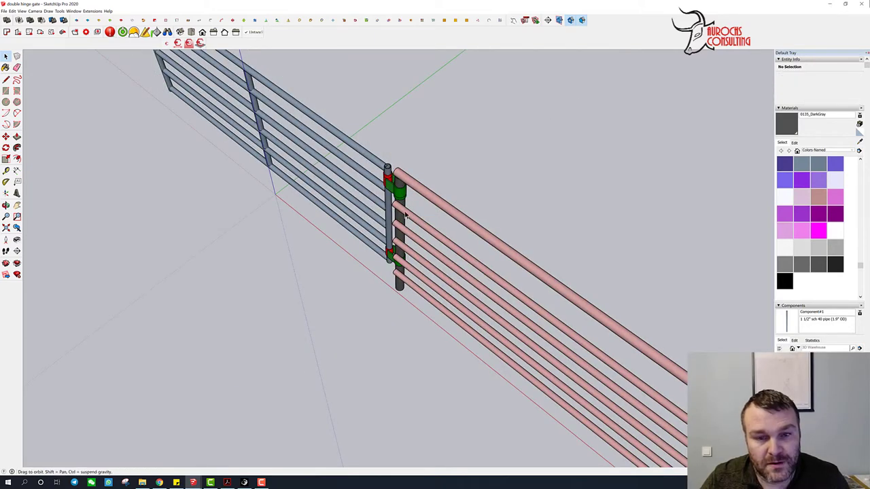
Step: Hide the top rail inside the pink fence group to expose the top of the dark gray post
middle_click_drag(405, 215, 418, 189)
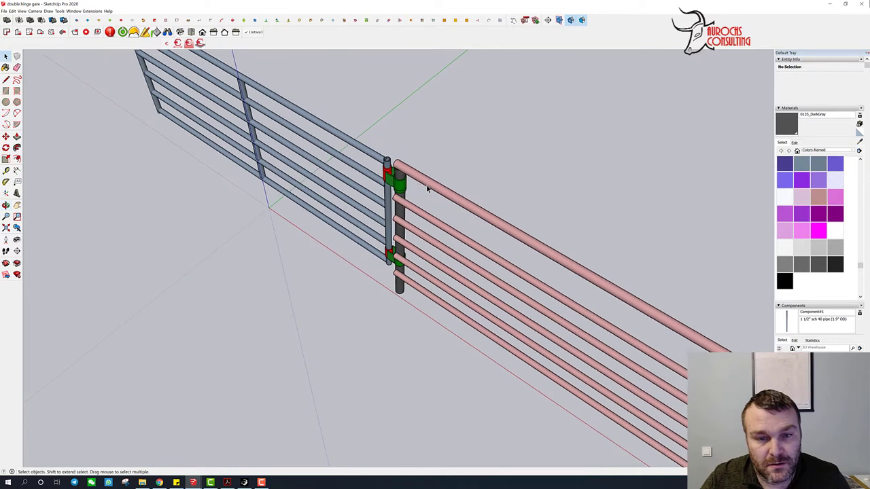
double_click(427, 189)
left_click(427, 187)
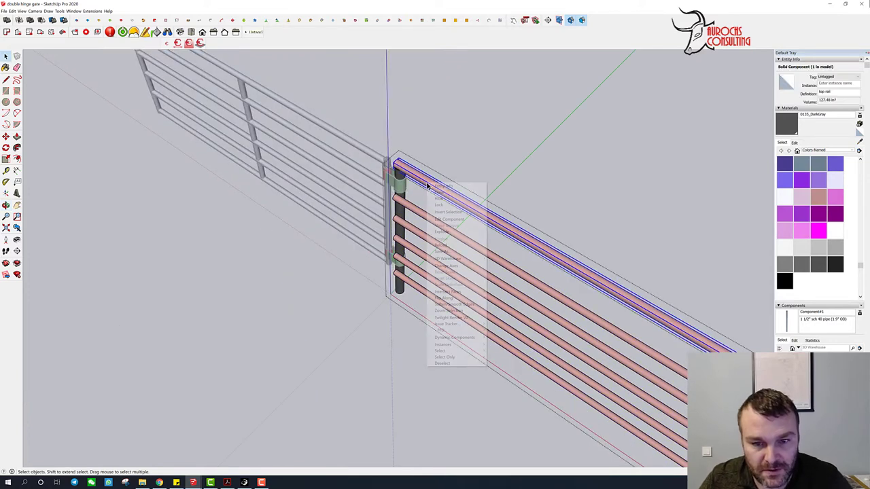
left_click(431, 197)
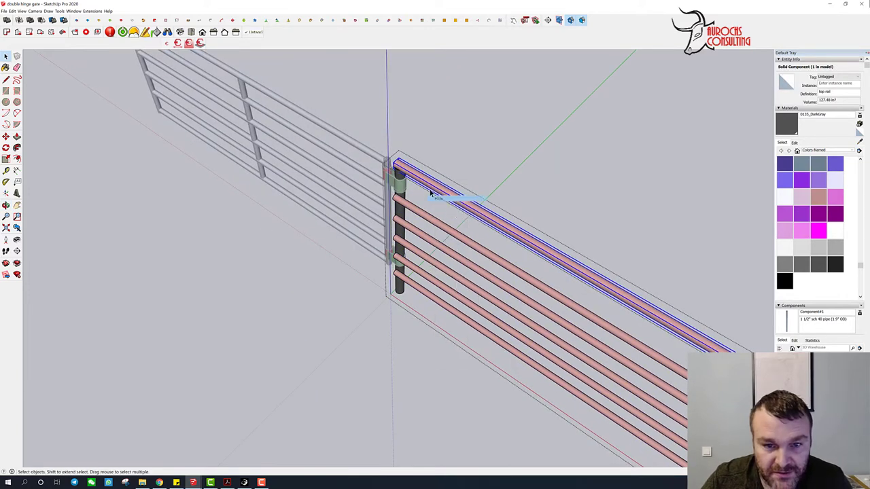
left_click(398, 139)
scroll(403, 174, "up", 6)
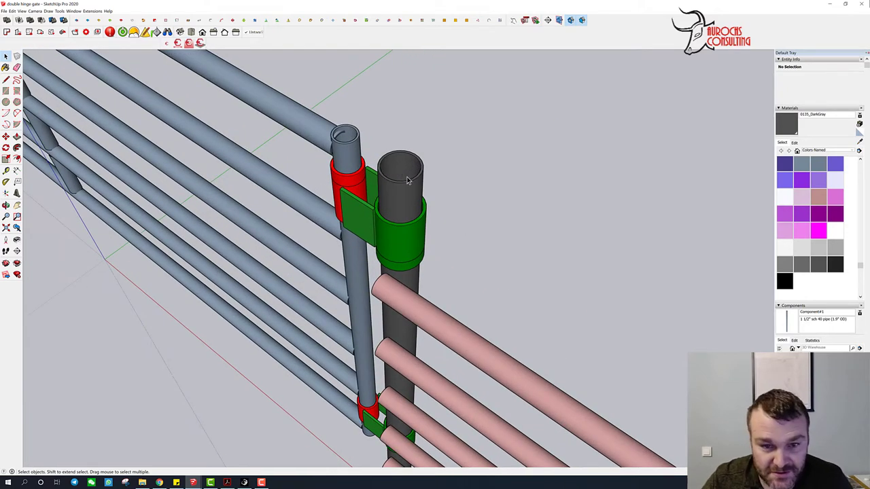
Step: Select the fence group and the gate component in turn, and examine how the upper hinge connects the gate to the post
left_click(407, 181)
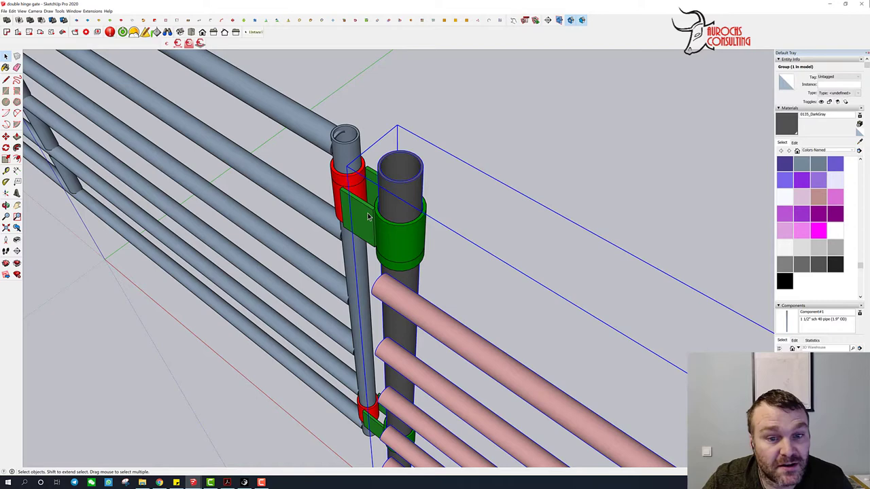
mouse_move(355, 189)
middle_mouse_down()
mouse_move(444, 126)
mouse_move(339, 190)
mouse_move(449, 211)
mouse_move(465, 148)
middle_mouse_up()
left_click(329, 185)
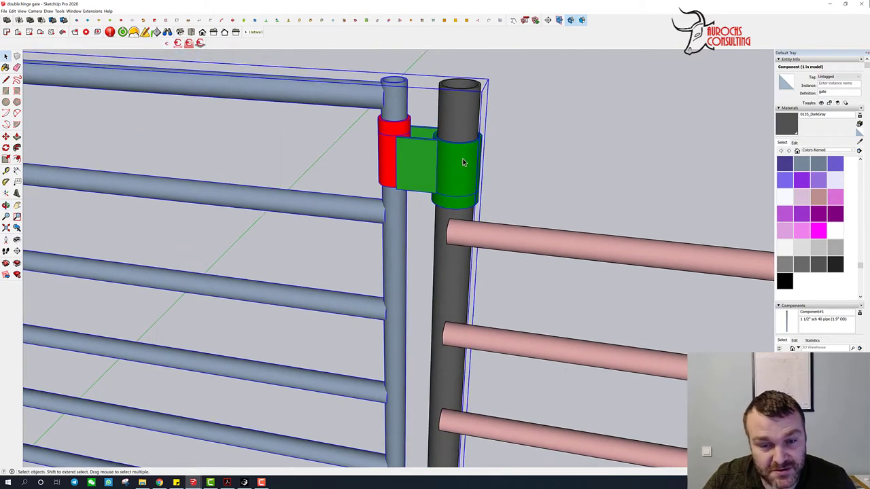
mouse_move(451, 201)
middle_mouse_down()
mouse_move(453, 155)
mouse_move(452, 199)
middle_mouse_up()
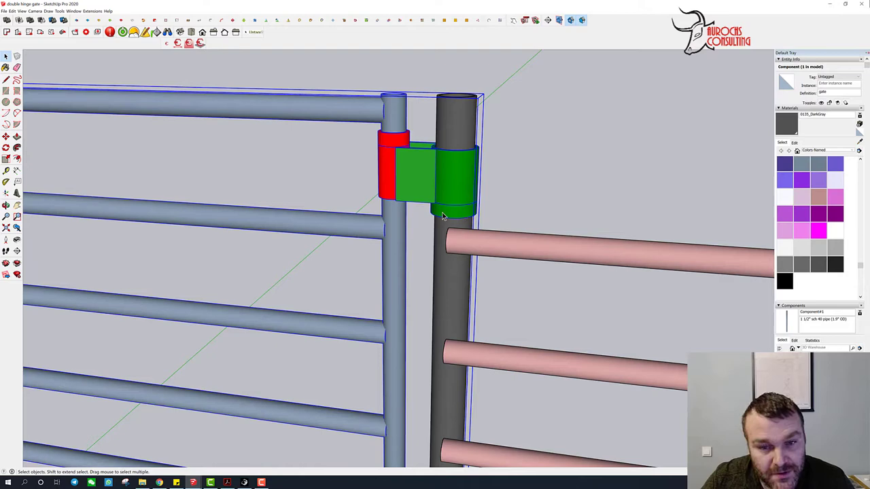
mouse_move(446, 213)
middle_mouse_down()
mouse_move(455, 174)
mouse_move(403, 158)
middle_mouse_up()
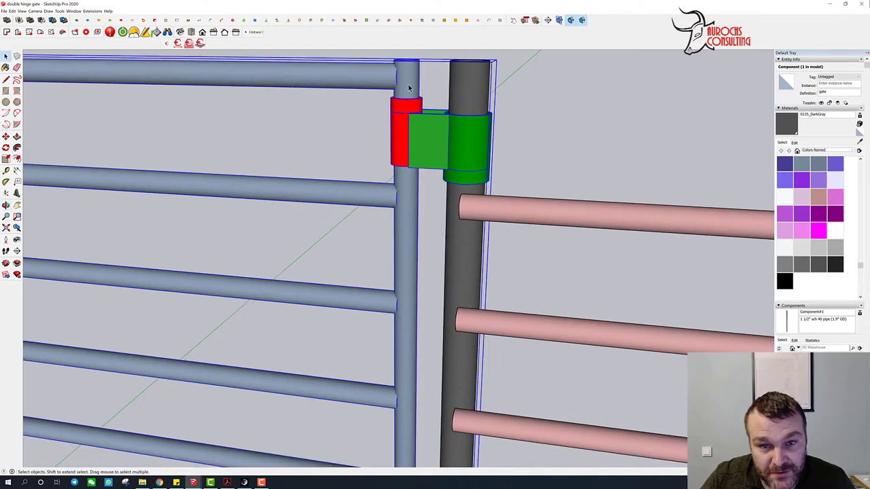
scroll(407, 95, "up", 3)
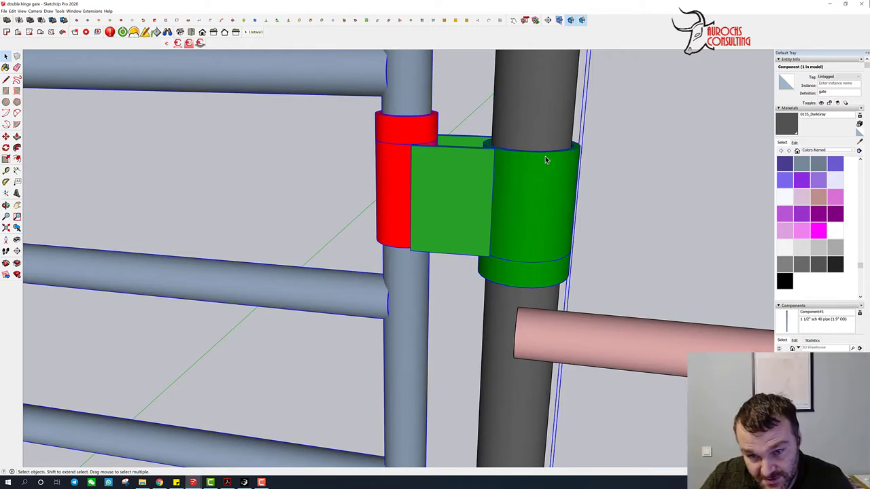
right_click(521, 268)
left_click(591, 269)
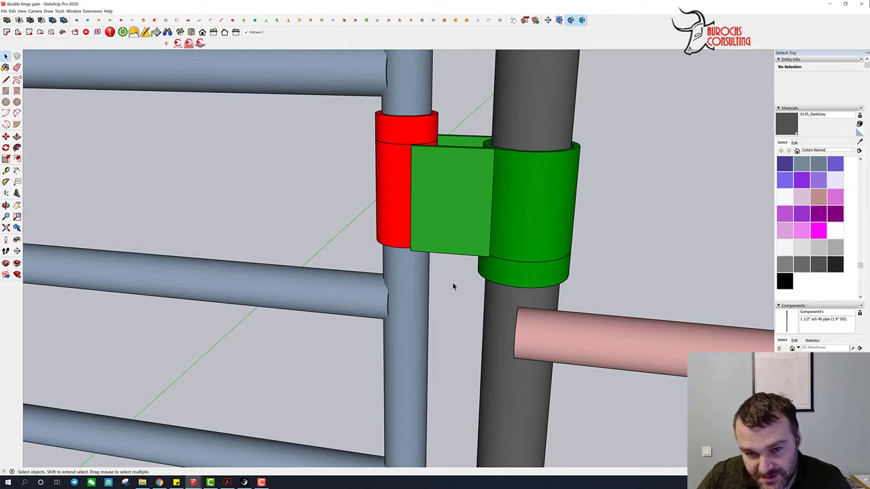
scroll(485, 171, "down", 5)
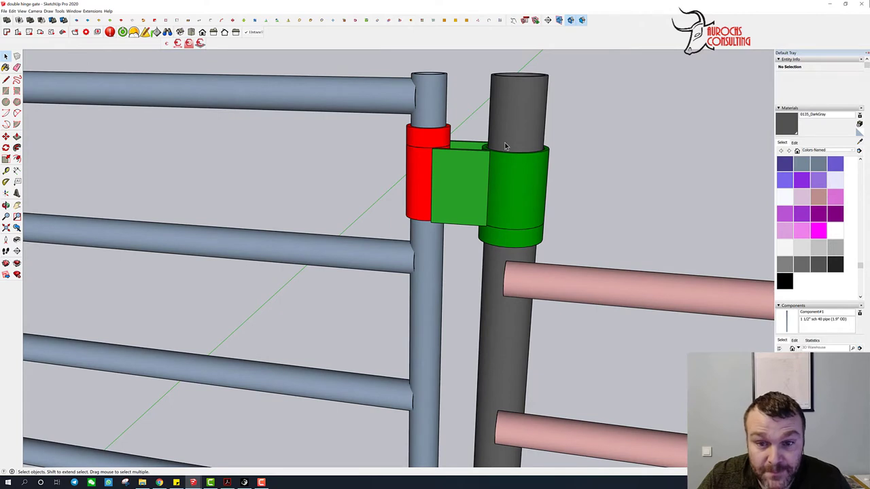
Step: Rotate the whole gate about the center of the dark gray post's top until it stands roughly crosswise to the pink fence
middle_click_drag(505, 146, 494, 222)
left_click(441, 207)
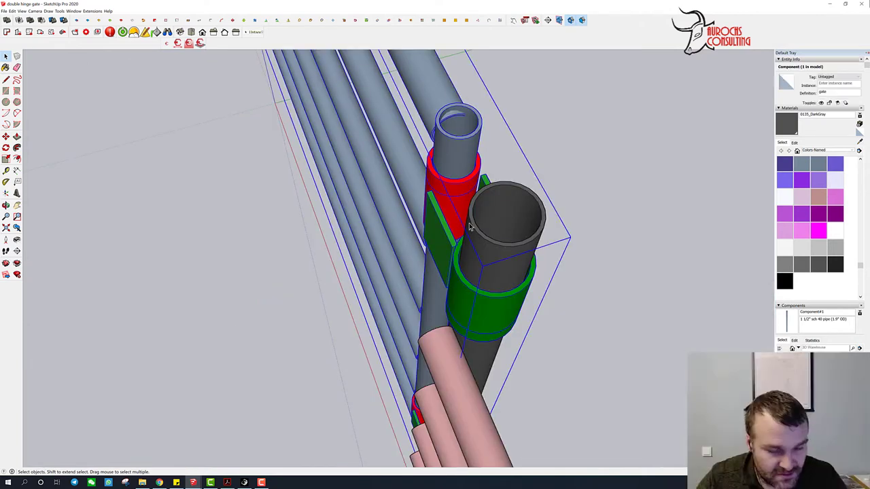
key("q")
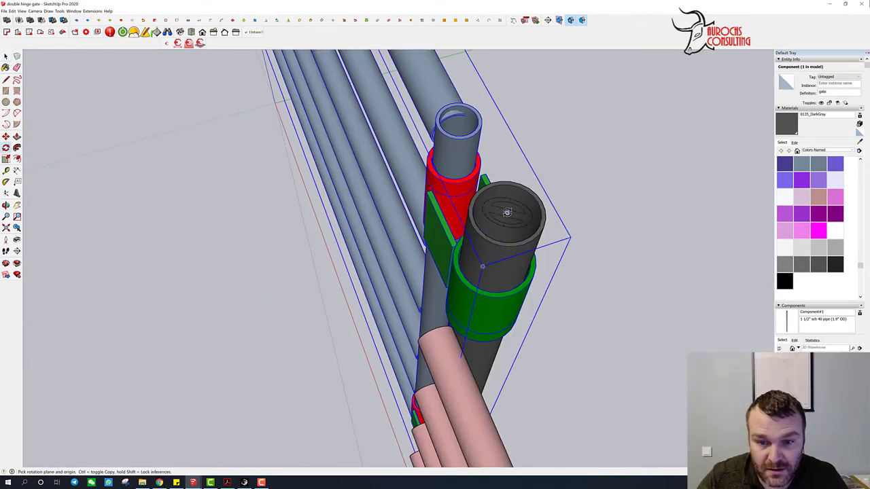
left_click(506, 213)
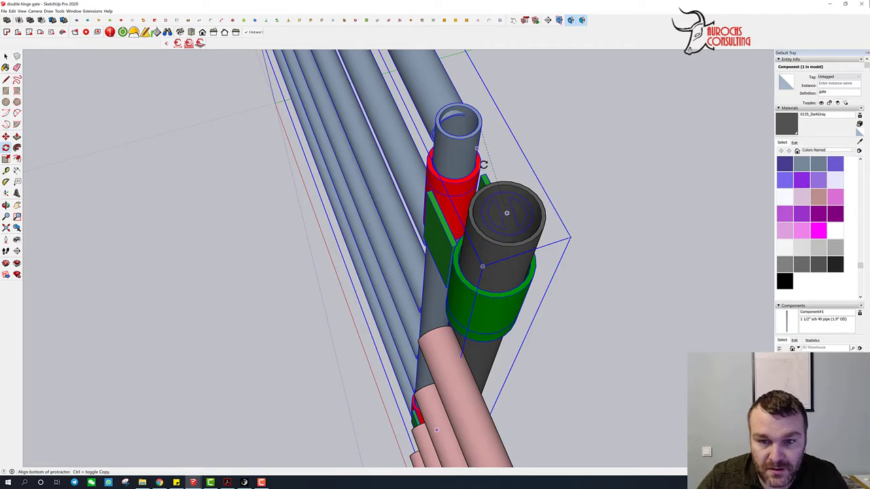
left_click(484, 183)
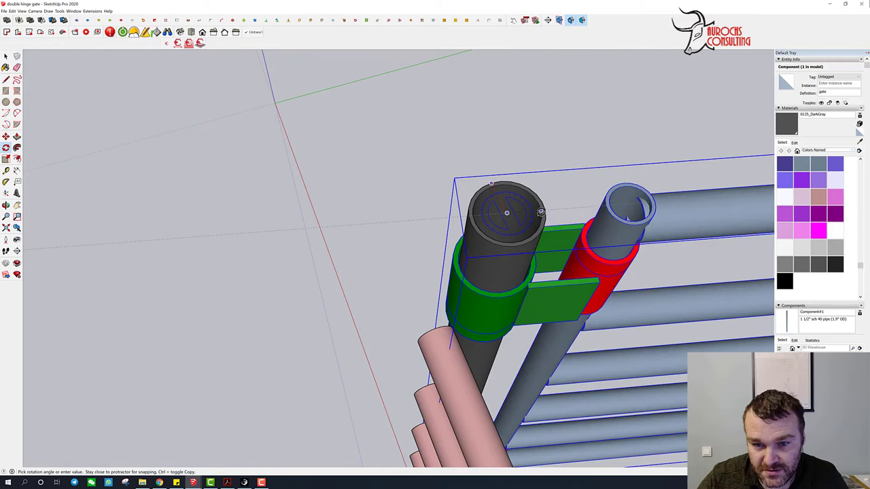
left_click(588, 211)
key("space")
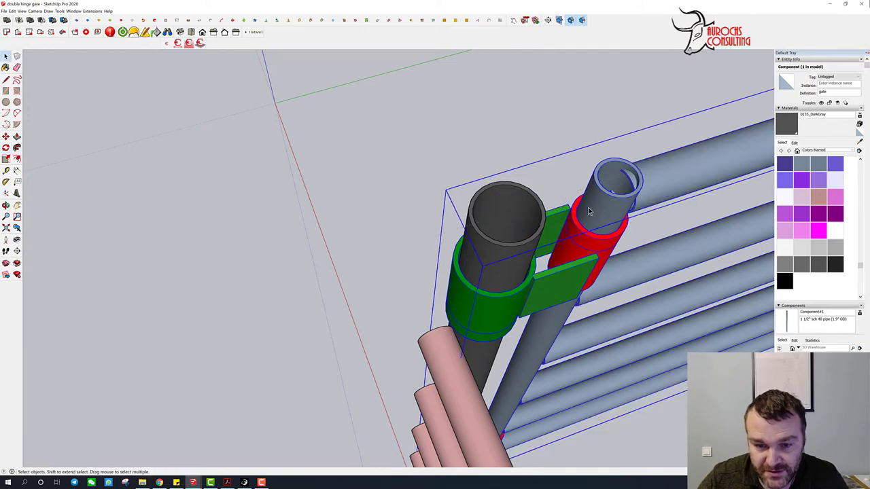
double_click(597, 210)
left_click(598, 208)
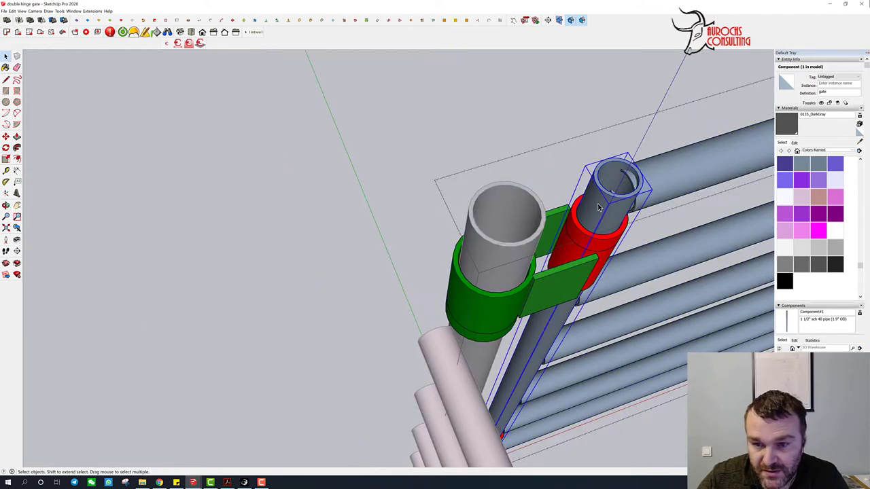
key("q")
key("space")
left_click(536, 113)
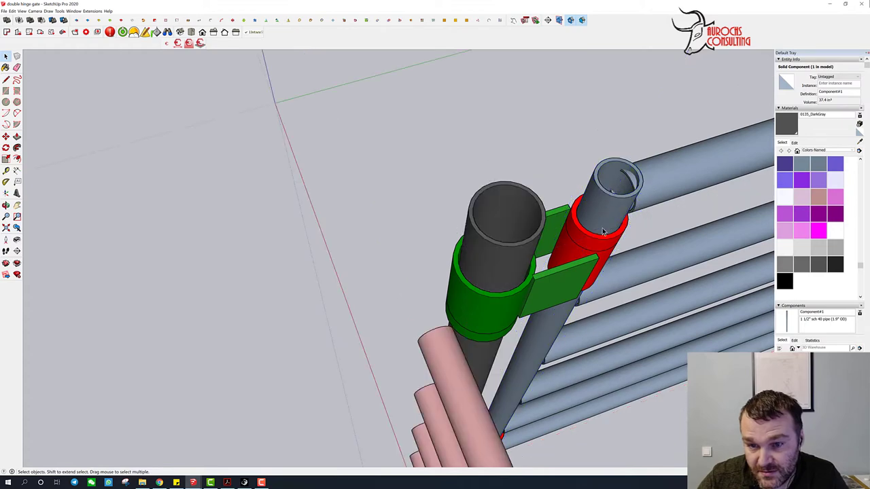
Step: Inside the gate component, group the rails, brace and end pipes into one panel, leaving out the hinge sleeves and tabs
left_click(616, 210)
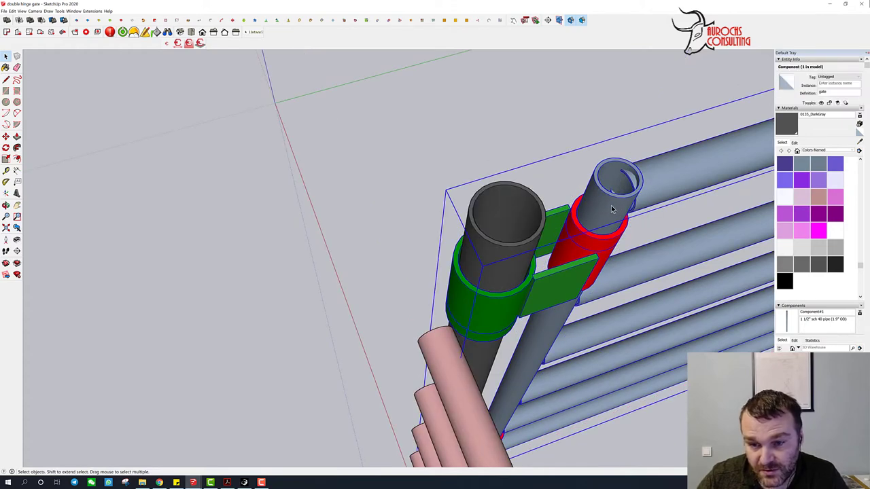
double_click(611, 209)
left_click(610, 212)
scroll(605, 217, "down", 4)
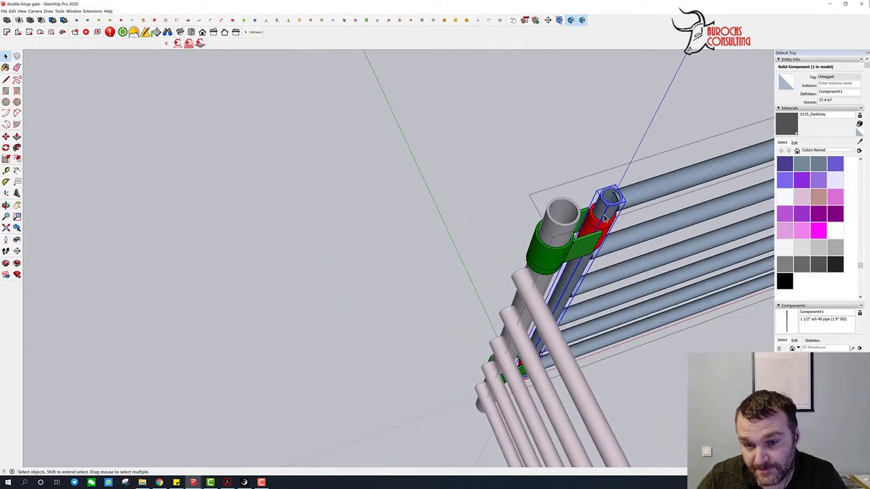
middle_click_drag(605, 218, 302, 241)
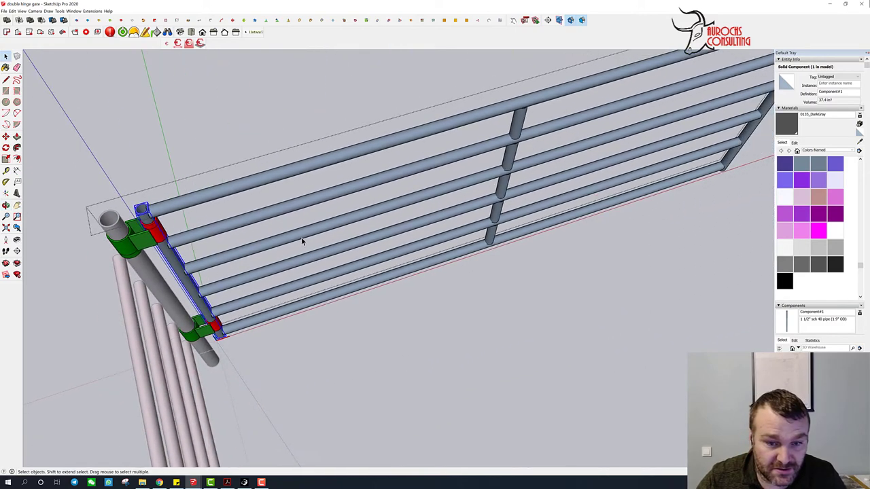
scroll(302, 241, "down", 5)
left_click_drag(608, 245, 358, 133)
scroll(361, 133, "up", 3)
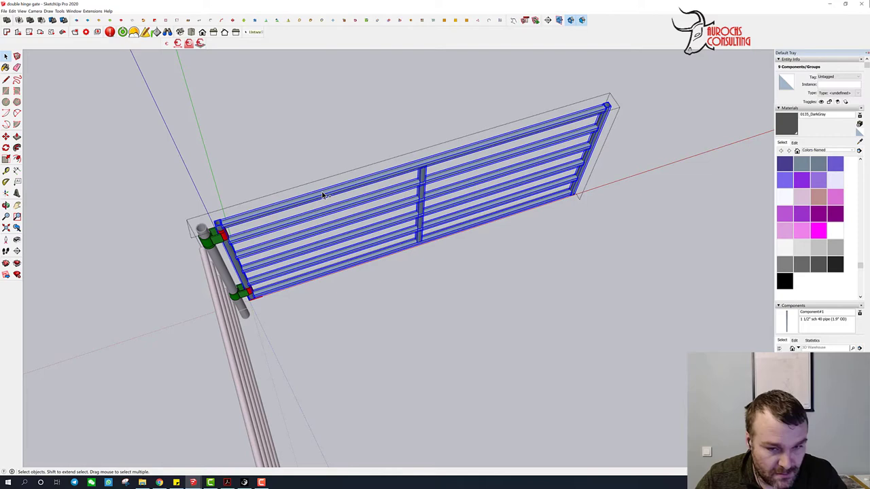
key("ctrl+g")
Step: Rotate the grouped gate panel about the top center of its hinge pipe until it folds back parallel to the pink fence
scroll(221, 229, "up", 3)
scroll(220, 228, "up", 3)
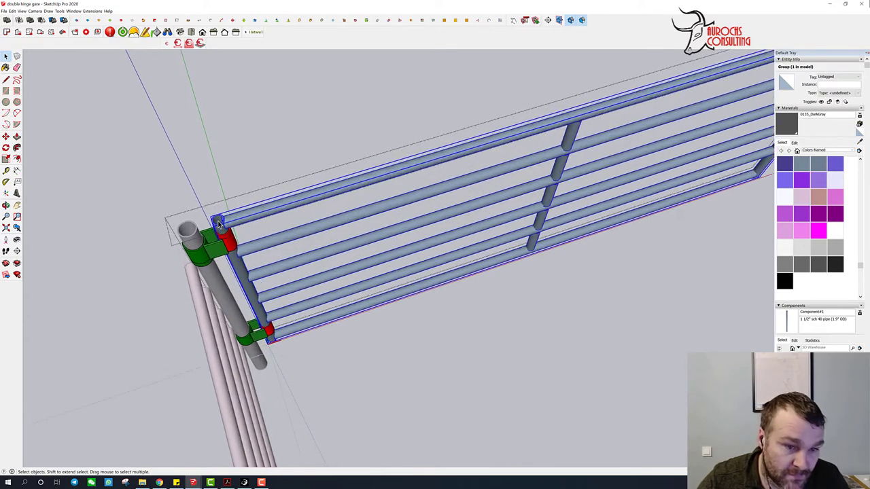
key("q")
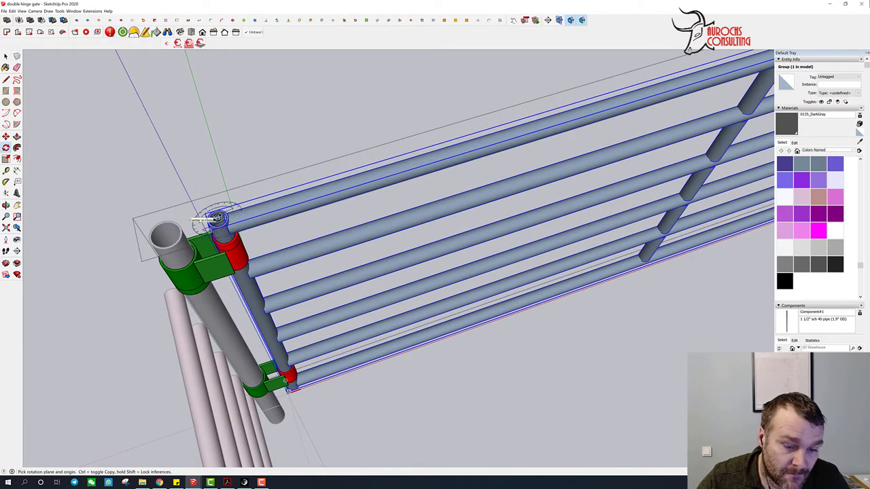
left_click(216, 218)
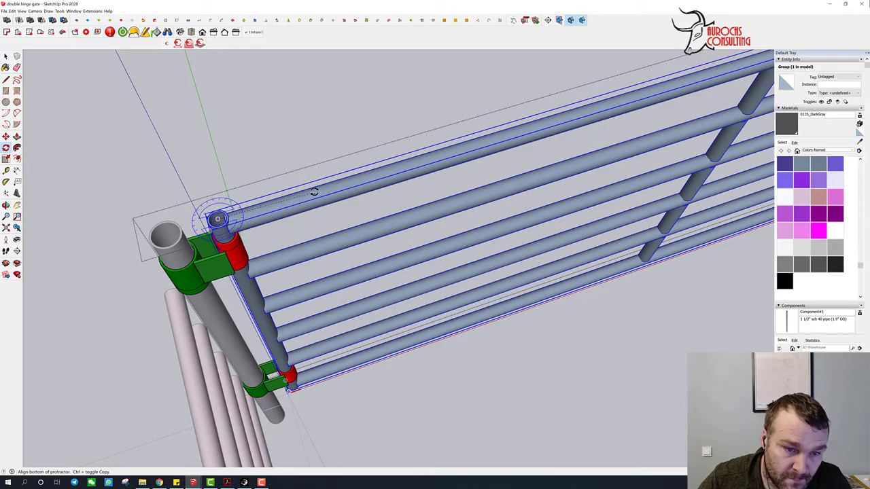
left_click(317, 190)
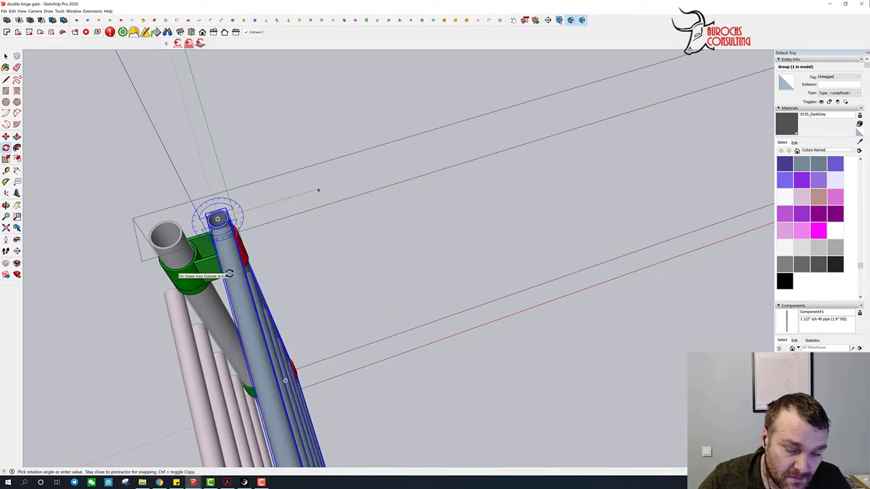
left_click(229, 273)
key("space")
scroll(235, 276, "down", 5)
scroll(234, 276, "down", 5)
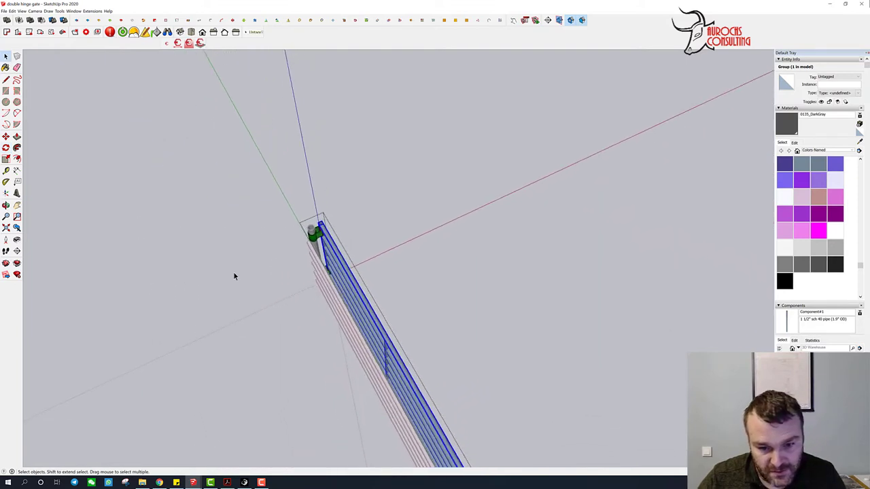
scroll(260, 235, "up", 3)
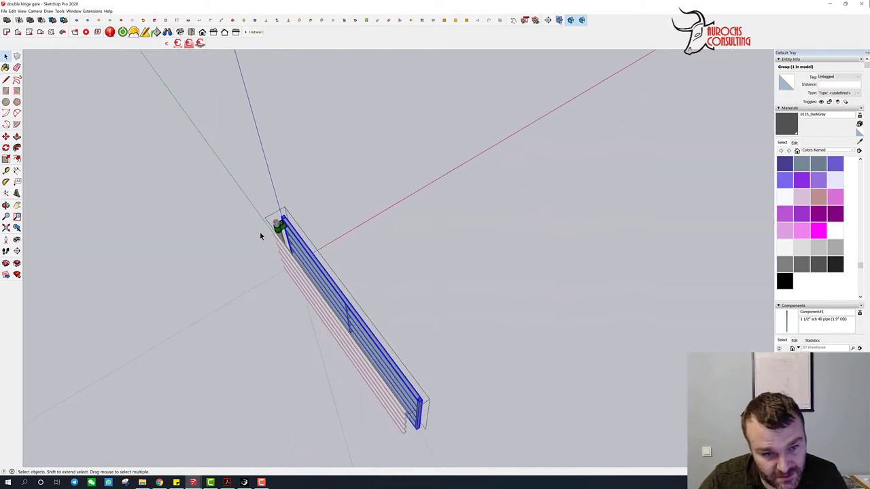
Step: Rotate the whole gate about the center of the dark gray post's top until it extends in the opposite direction from the pink fence
left_click(275, 178)
left_click(274, 191)
left_click(279, 217)
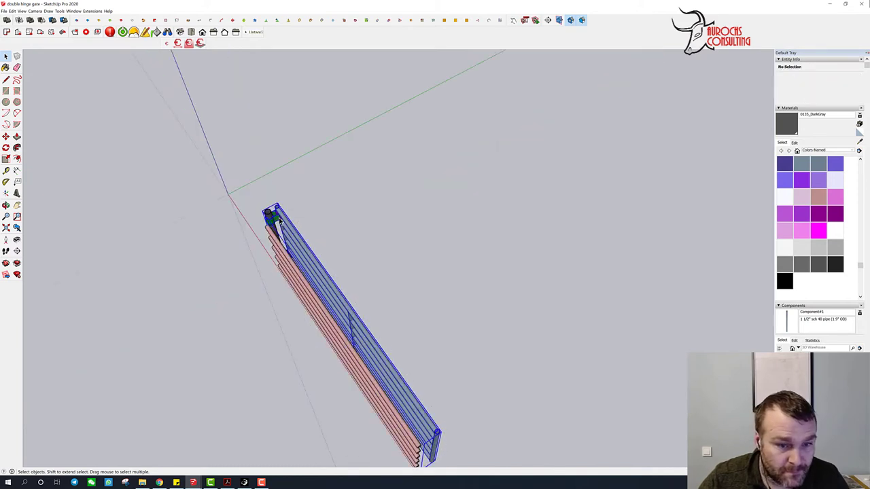
key("q")
scroll(257, 203, "up", 1)
scroll(261, 214, "up", 1)
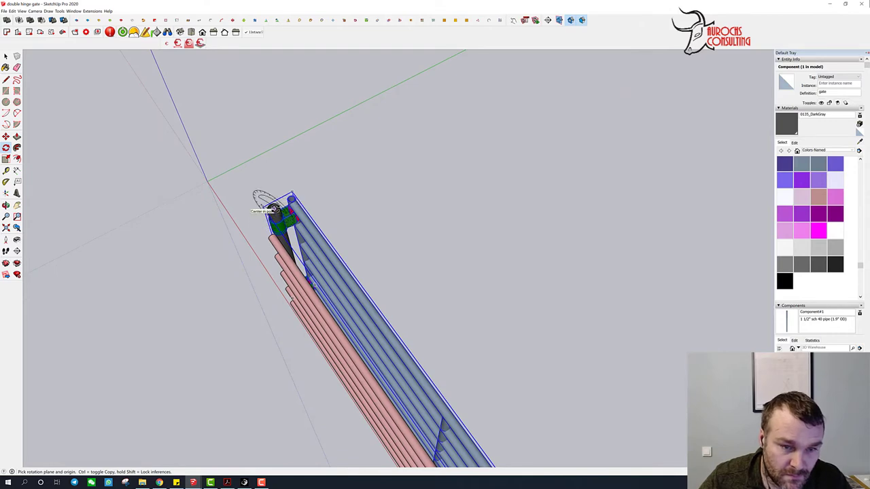
left_click_drag(272, 208, 349, 164)
left_click(349, 164)
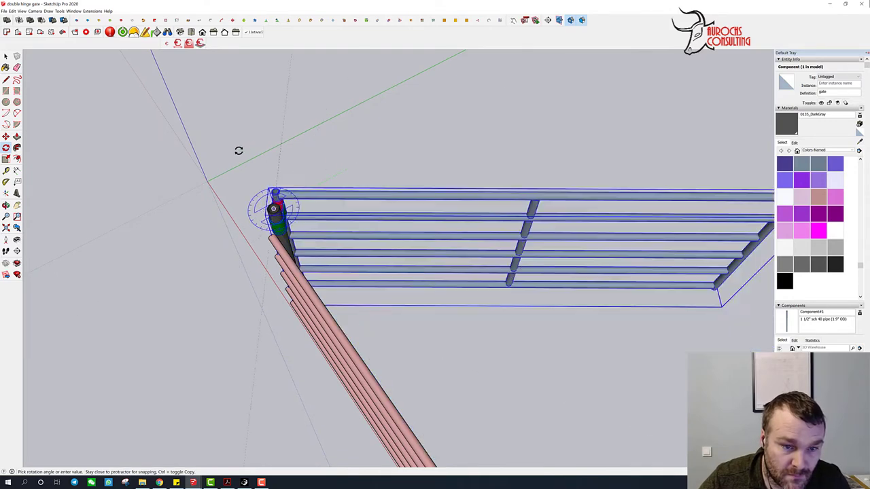
left_click(206, 244)
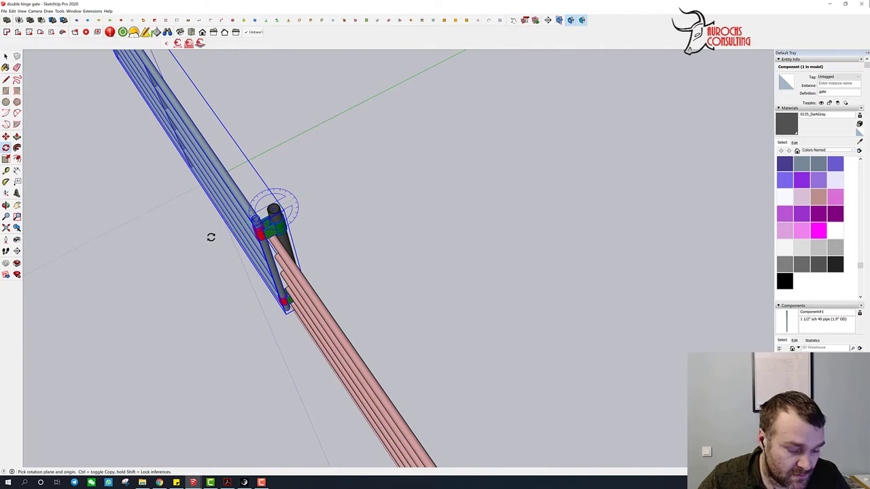
Step: Inside the gate component, rotate the grouped panel about the top center of its hinge pipe until it folds back alongside the pink fence
key("space")
left_click(251, 204)
left_click(249, 212)
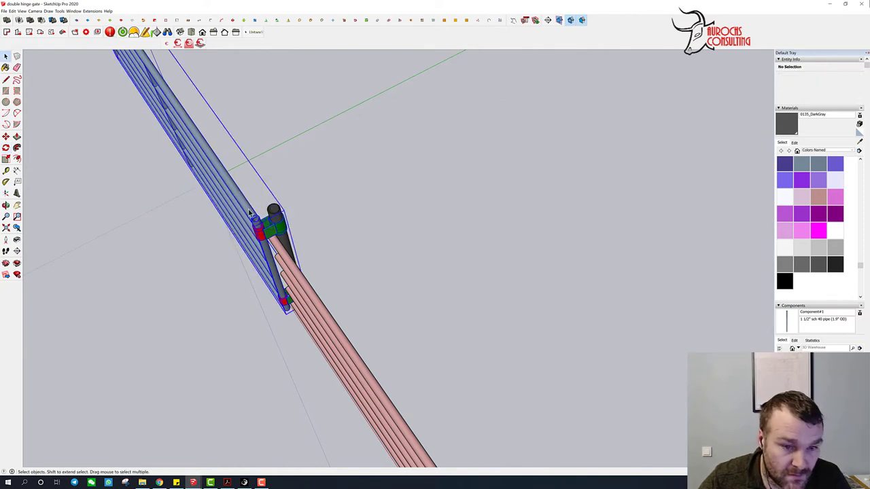
key("q")
scroll(251, 218, "up", 3)
key("space")
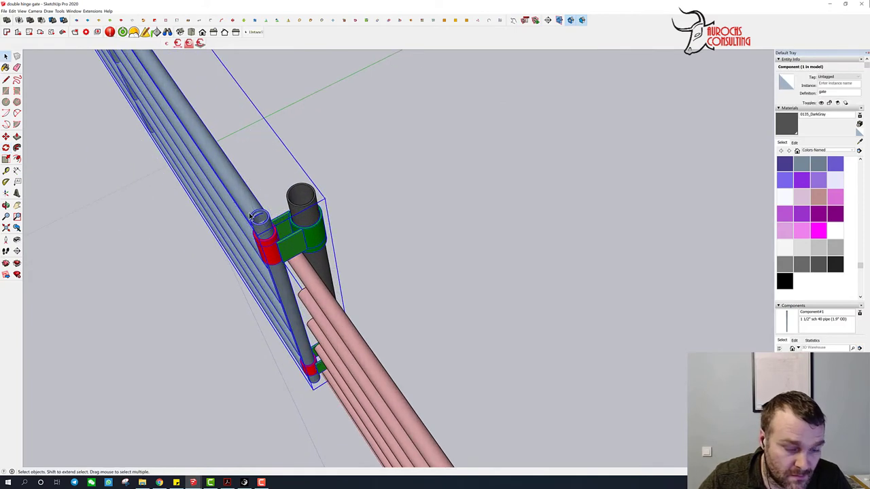
double_click(251, 213)
key("q")
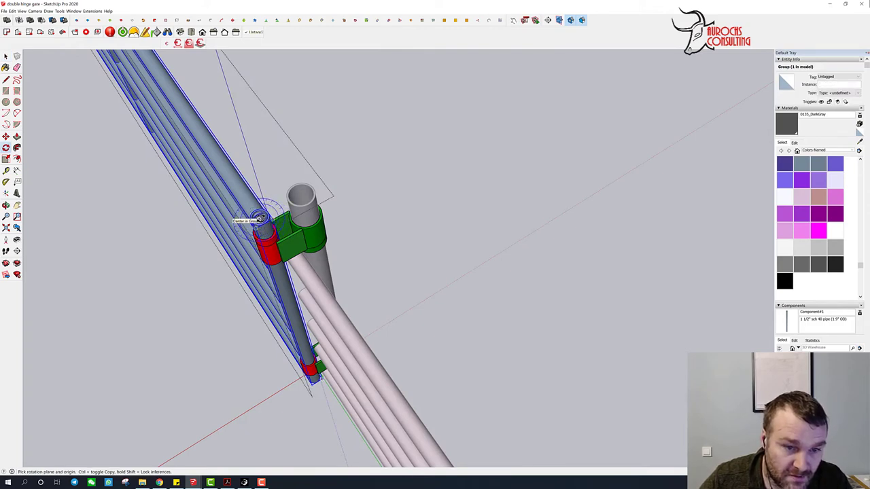
scroll(260, 219, "up", 3)
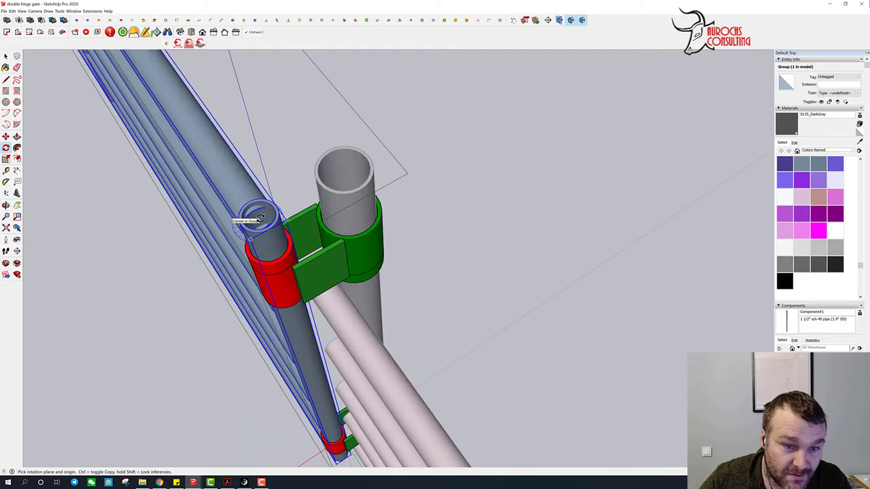
left_click(258, 215)
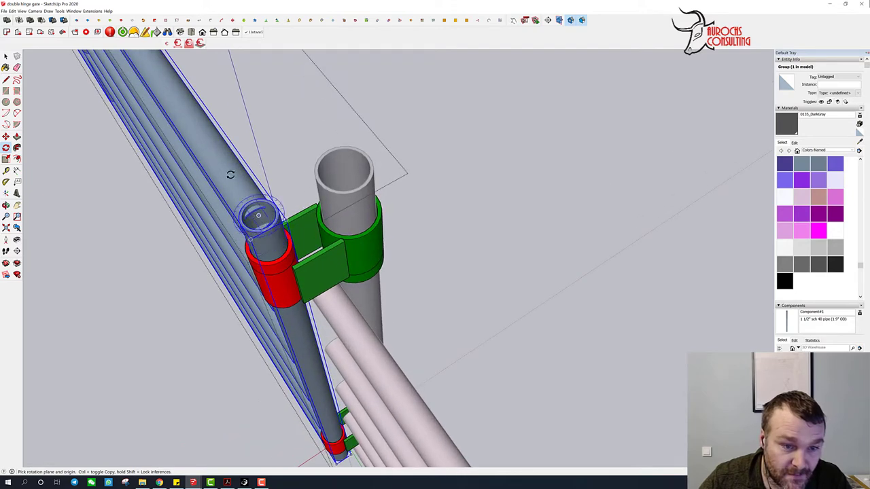
left_click(229, 174)
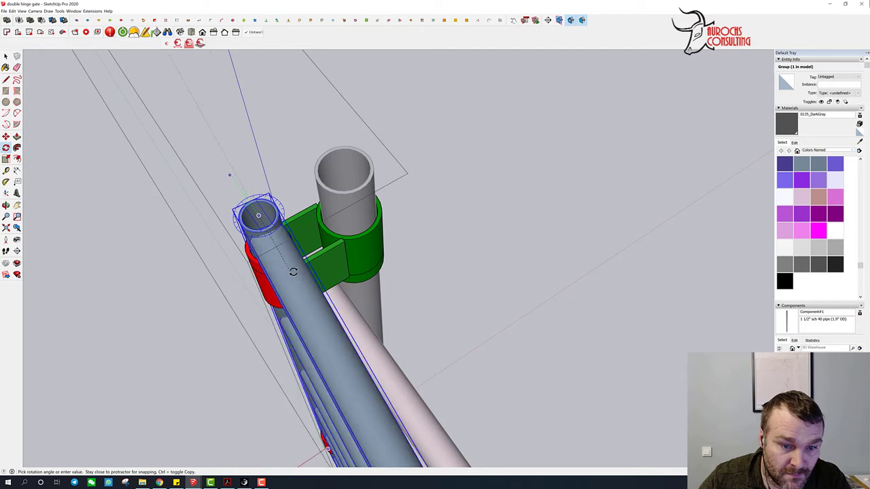
scroll(292, 272, "down", 2)
left_click(299, 262)
key("space")
scroll(316, 221, "down", 2)
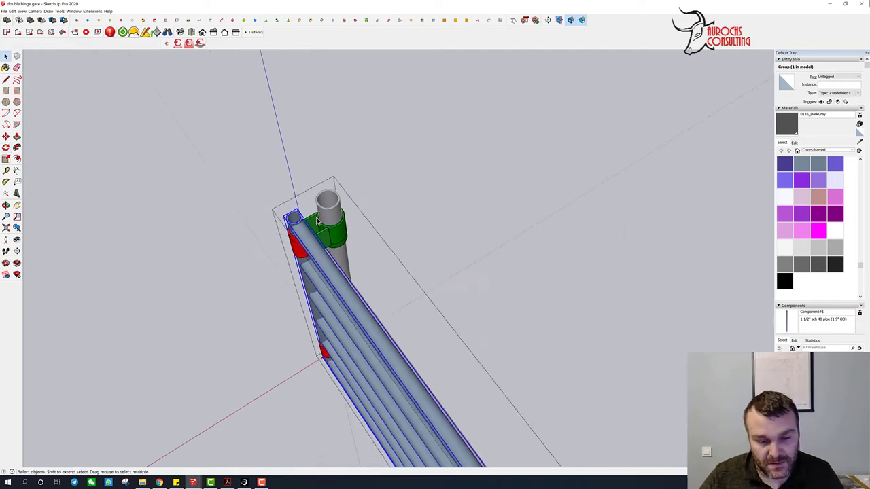
Step: Examine how the folded gate lines up with the fence and its post, and close the gate component
scroll(316, 221, "down", 4)
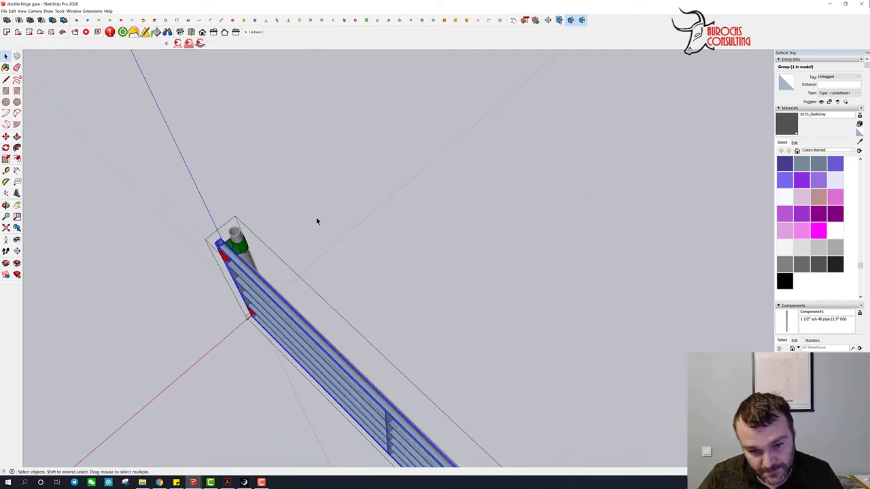
scroll(316, 220, "down", 4)
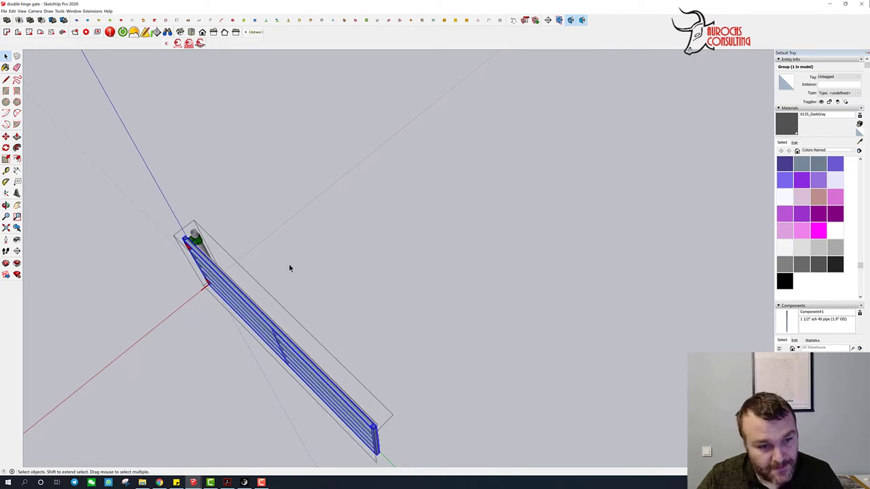
scroll(289, 268, "down", 5)
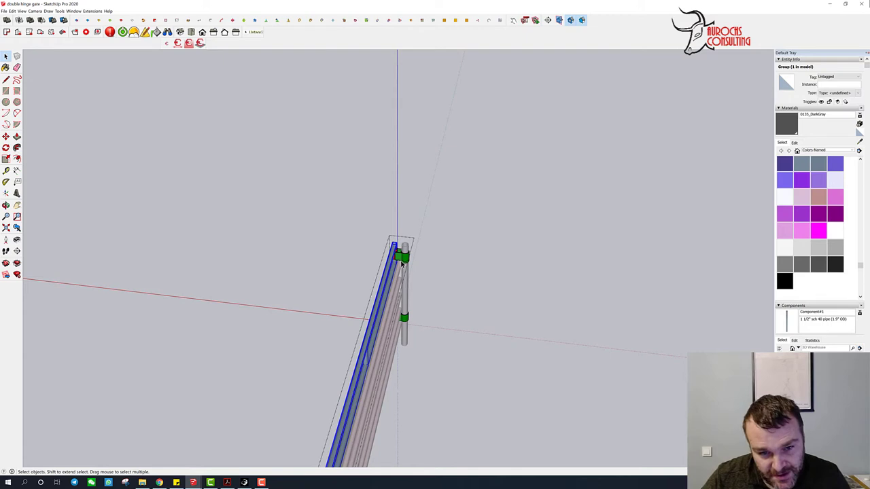
middle_click_drag(405, 317, 335, 225)
scroll(398, 250, "up", 4)
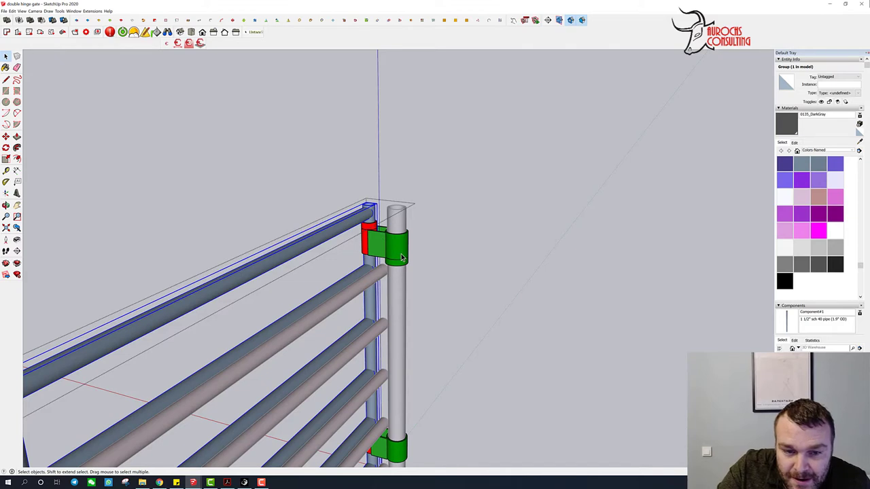
middle_click_drag(389, 243, 427, 314)
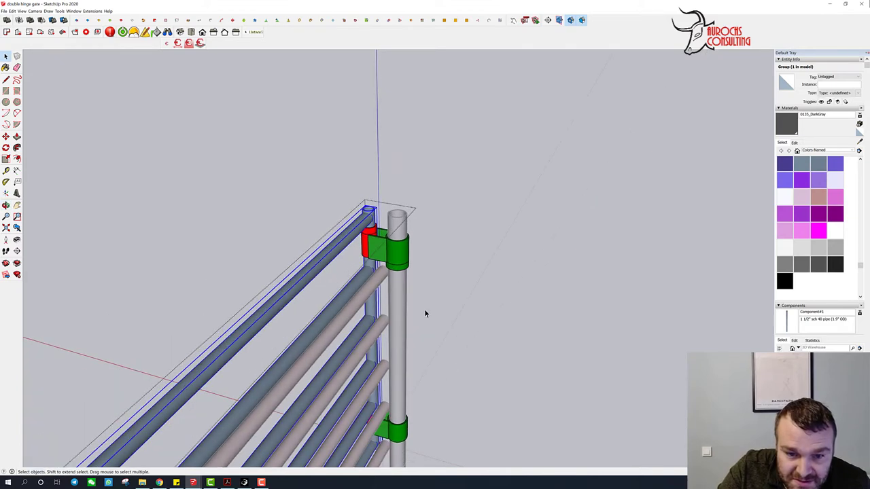
left_click(413, 275)
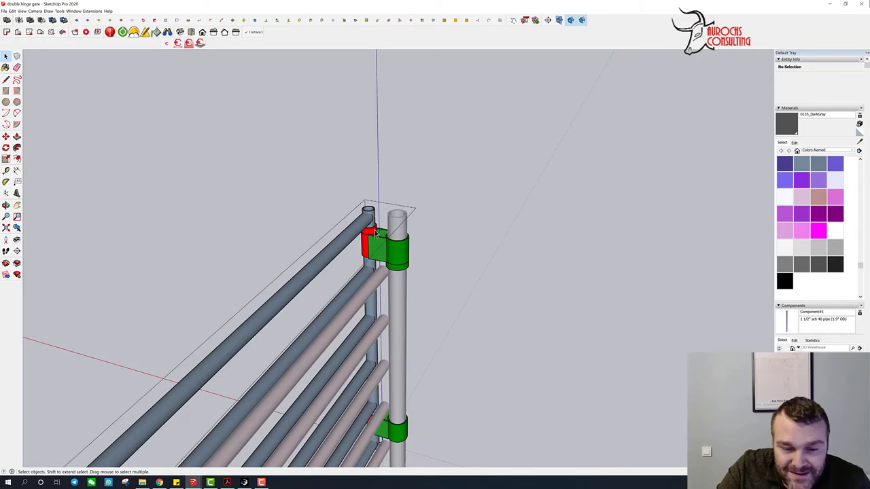
left_click(408, 198)
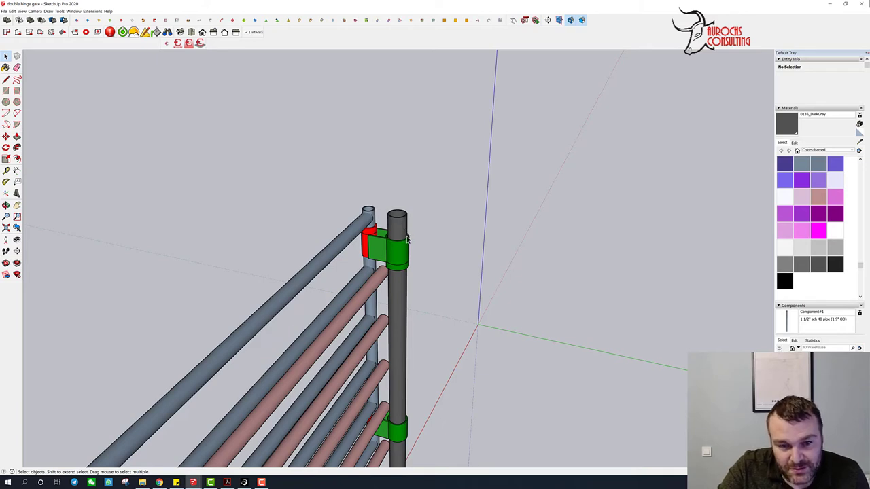
Step: Examine the upper hinge from several sides, including the green tabs linking the post sleeve to the red gate sleeve
middle_click_drag(392, 250, 322, 240)
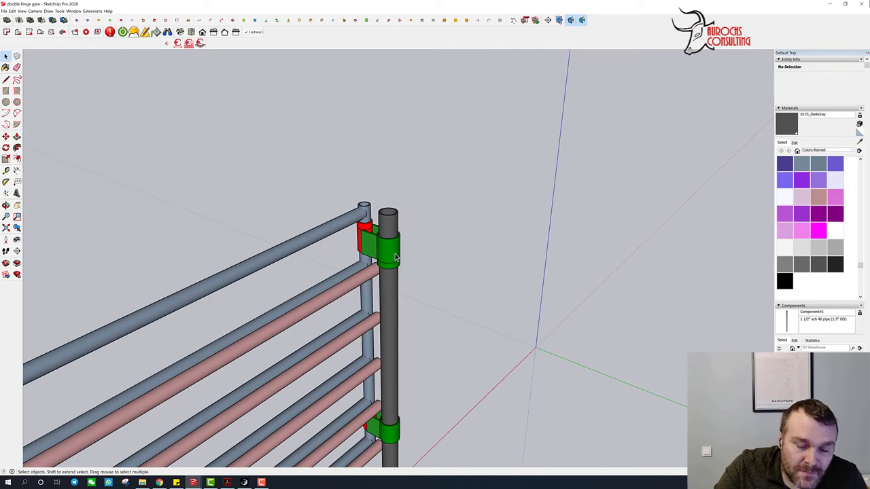
middle_click_drag(396, 257, 284, 223)
middle_click_drag(393, 226, 338, 243)
scroll(333, 241, "up", 3)
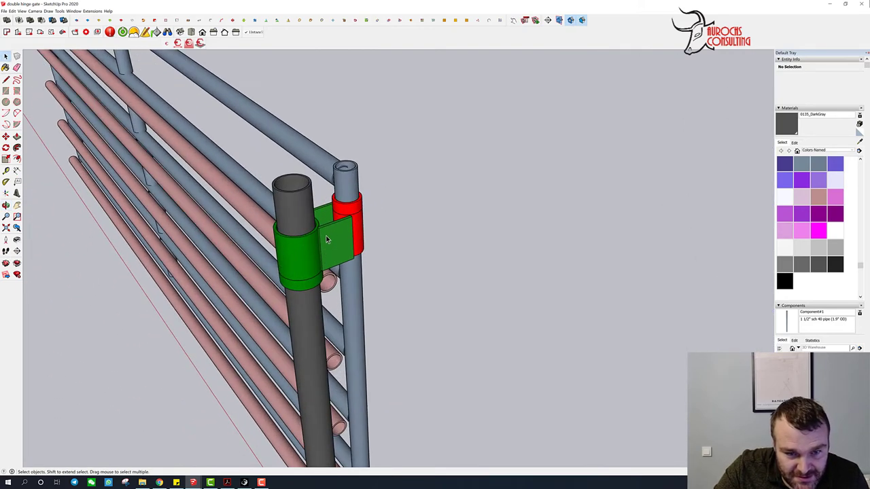
scroll(326, 233, "up", 2)
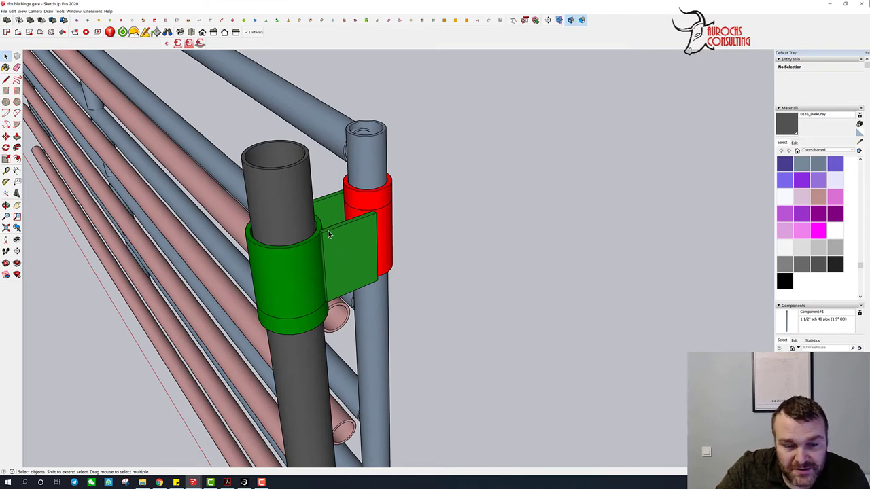
middle_click_drag(362, 246, 350, 230)
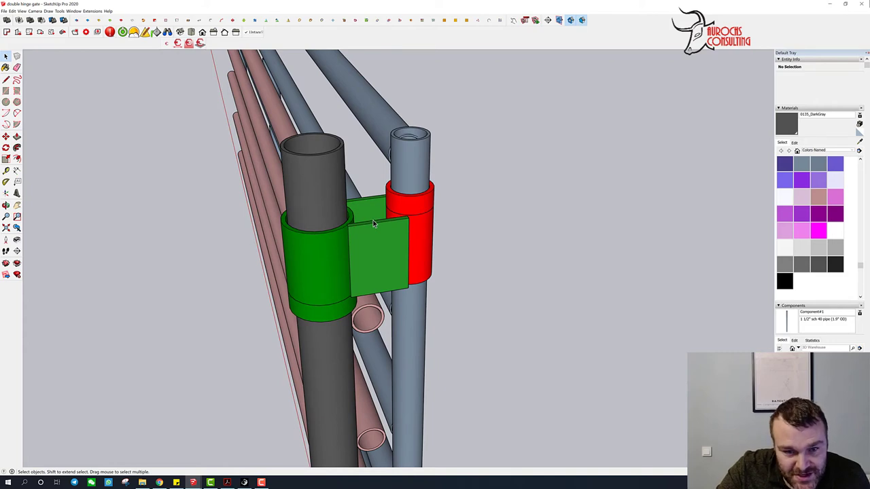
middle_click_drag(371, 236, 489, 308)
scroll(374, 270, "down", 10)
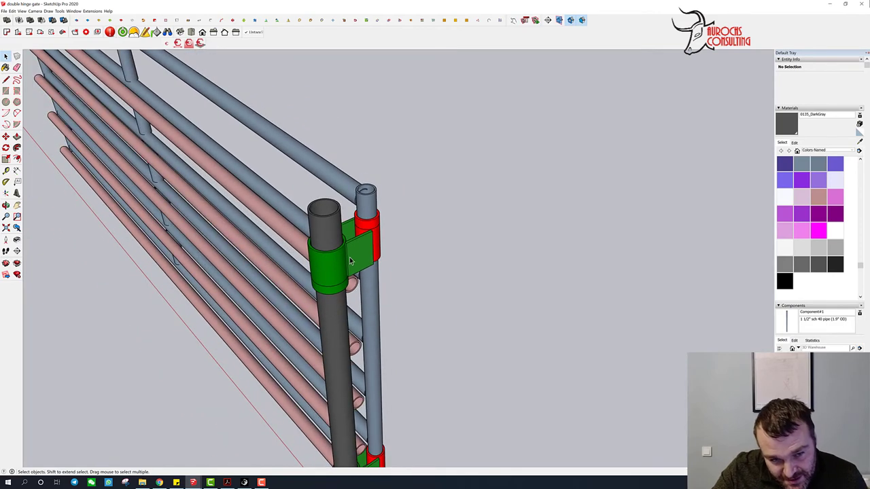
scroll(348, 260, "down", 1)
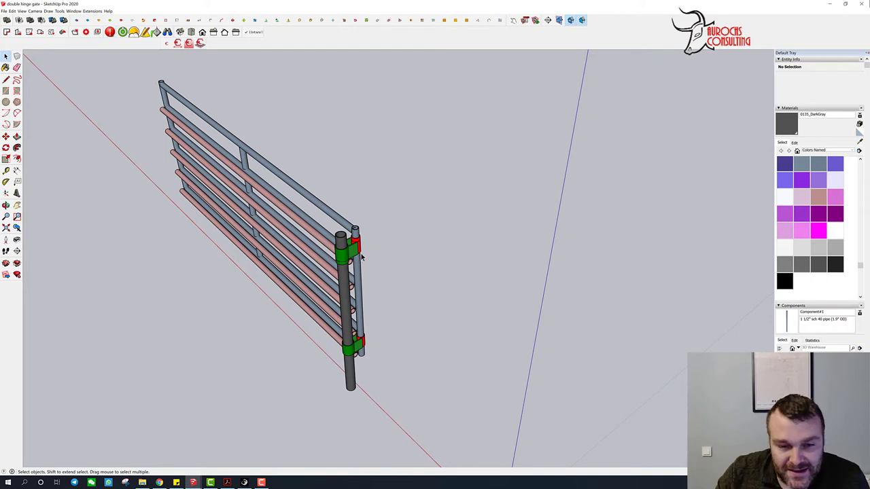
Step: Try to rotate the grouped gate panel about the top of its hinge pipe, swinging it away from the fence
scroll(364, 248, "up", 3)
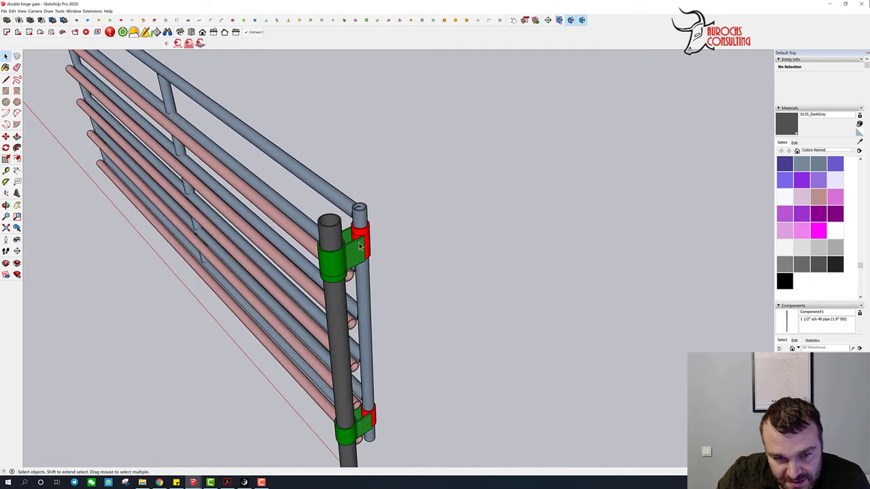
left_click(362, 225)
scroll(363, 216, "up", 3)
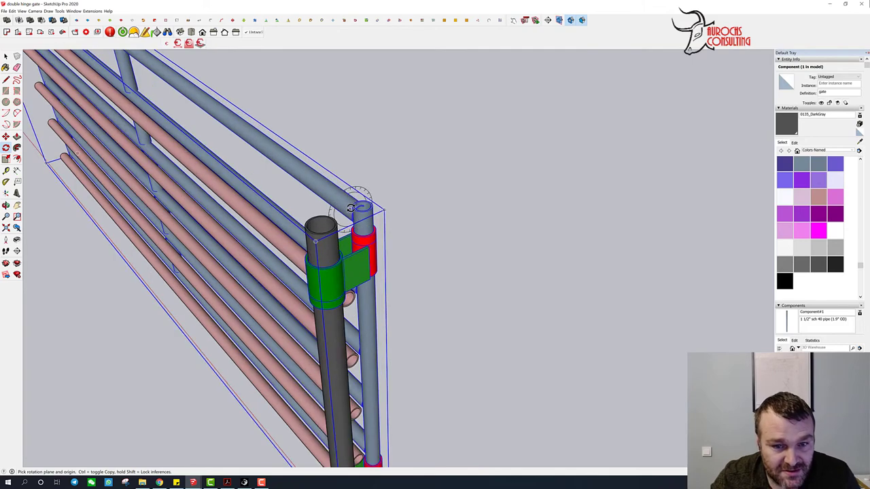
double_click(364, 215)
left_click(363, 215)
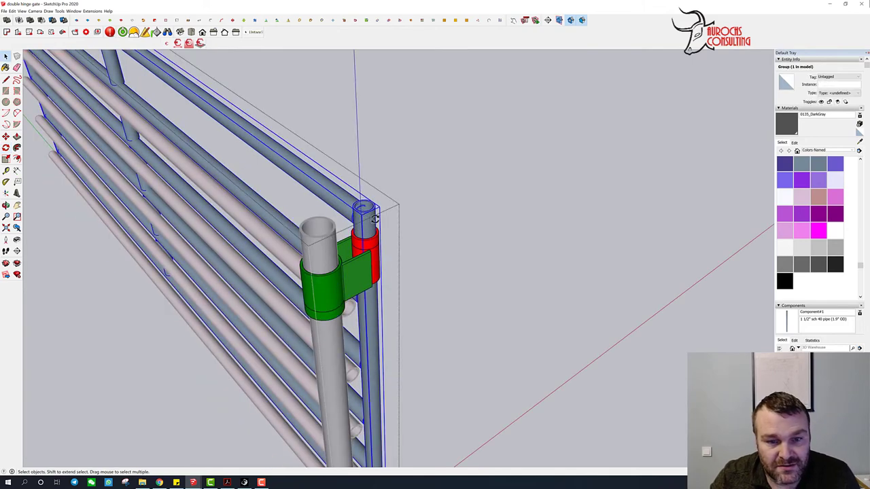
key("q")
middle_click_drag(367, 207, 360, 204)
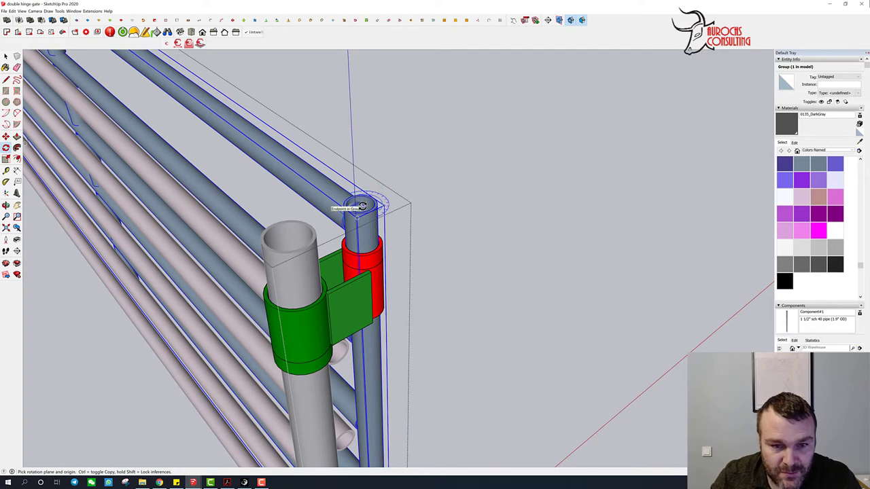
left_click(362, 206)
left_click(332, 178)
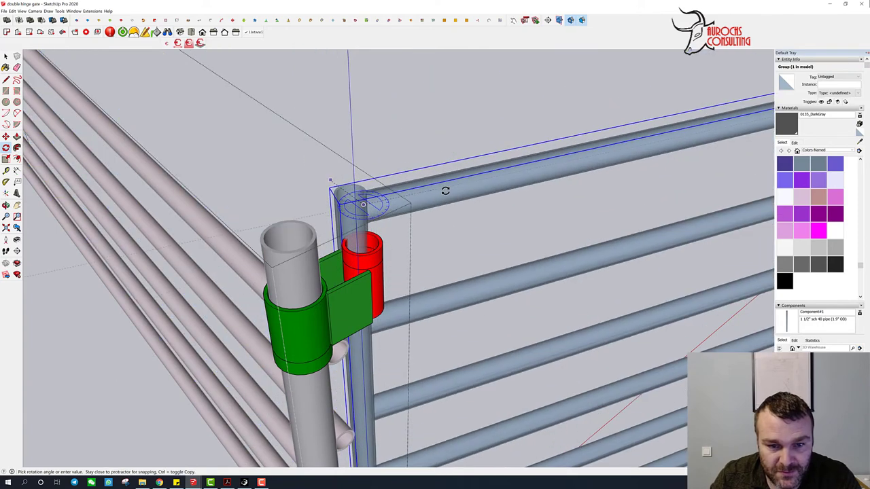
key("space")
Step: Try to draw a line from the rim toward the top center of the gate's hinge pipe inside the panel group
key("q")
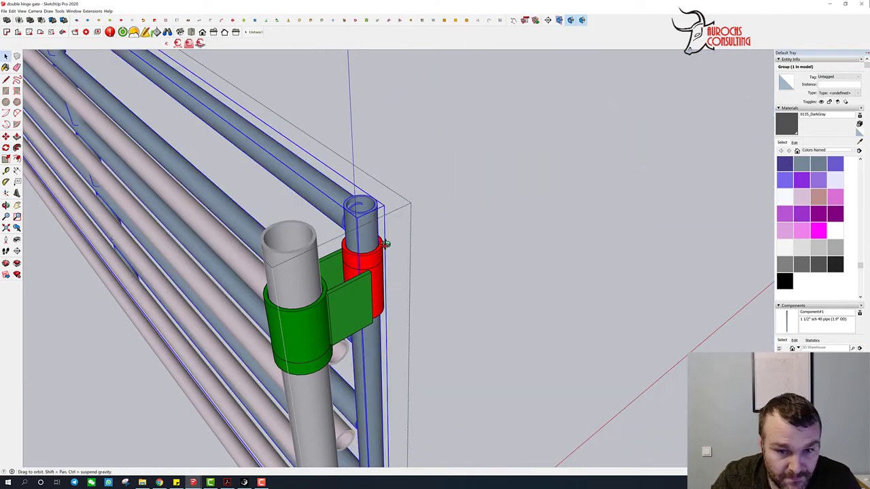
middle_click_drag(377, 232, 337, 218)
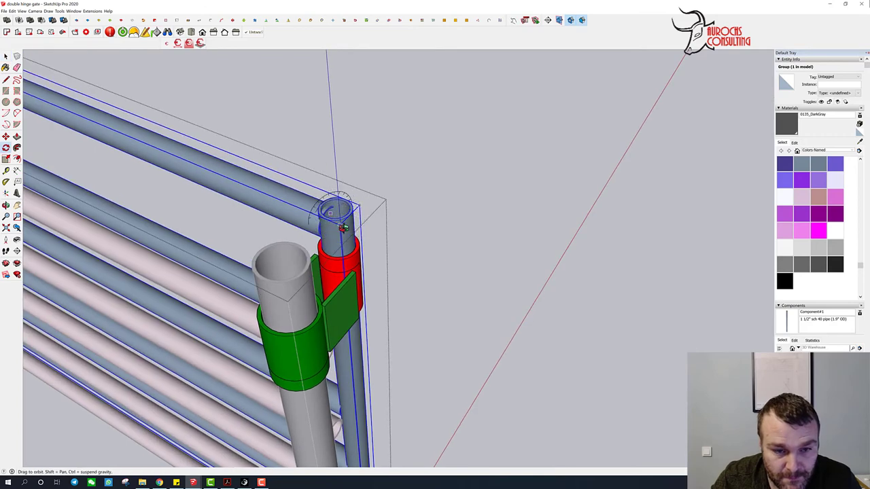
mouse_move(335, 209)
middle_mouse_down()
mouse_move(343, 238)
mouse_move(328, 221)
middle_mouse_up()
key("space")
double_click(325, 218)
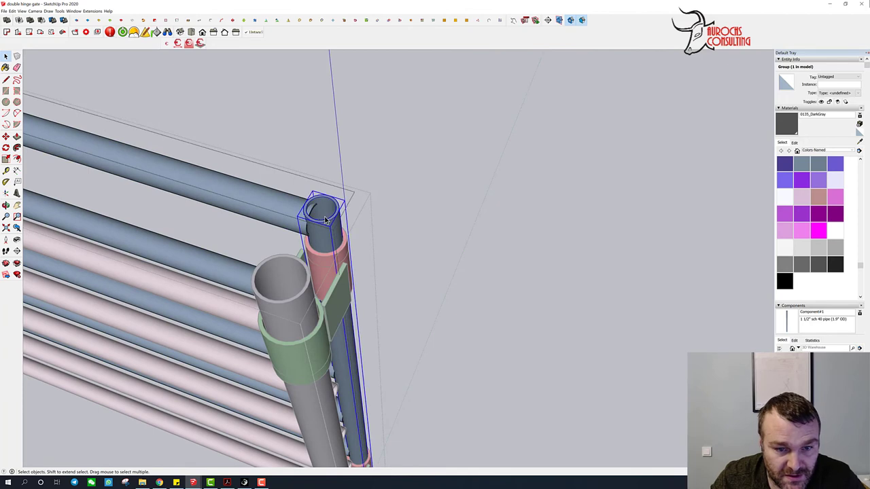
double_click(325, 218)
key("l")
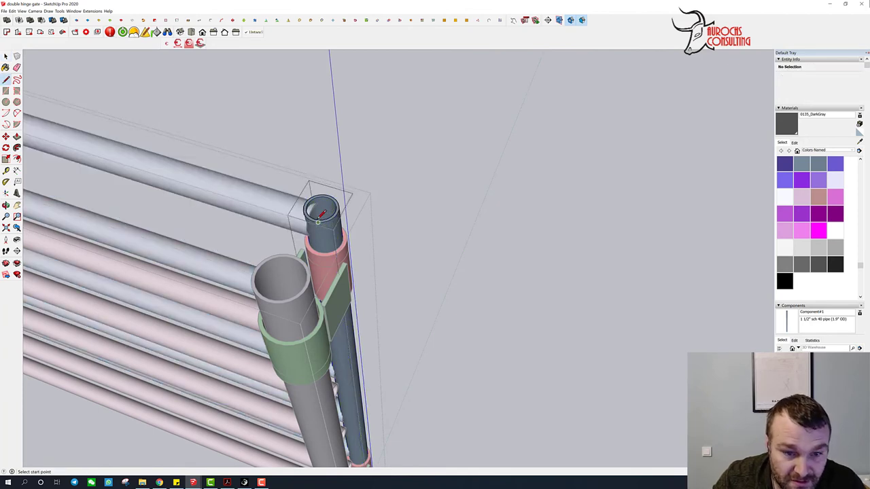
left_click(314, 217)
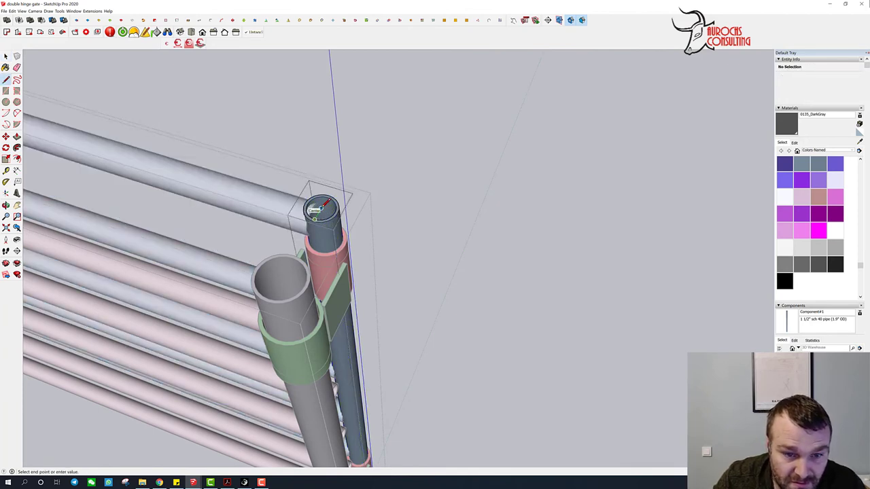
key("space")
left_click(341, 144)
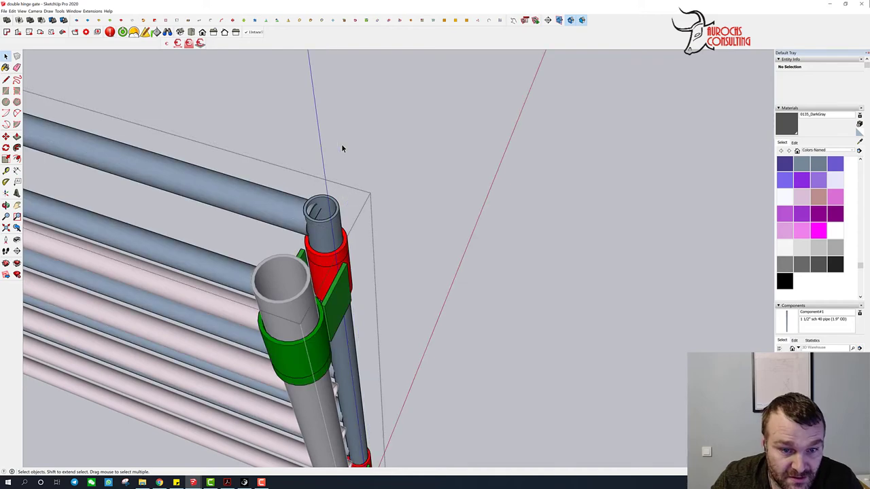
Step: Rotate the grouped gate panel a half turn about the top center of its hinge pipe, swinging it away from the fence
left_click(317, 213)
key("q")
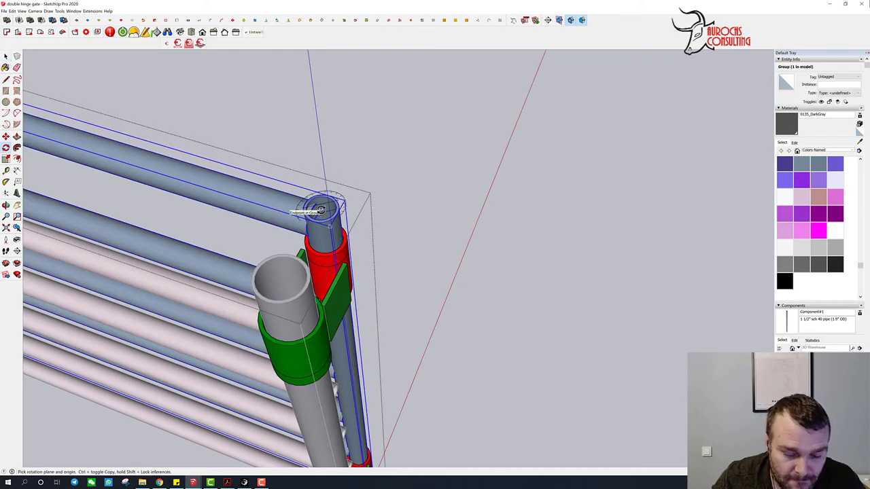
left_click(320, 209)
left_click(268, 195)
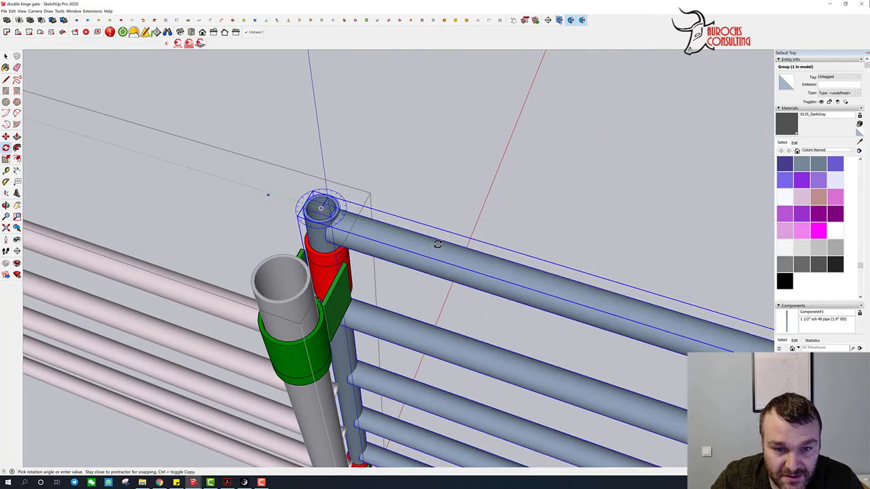
left_click(437, 244)
key("space")
left_click(404, 163)
Step: Copy the fence post component and paste the copy just beyond the free end of the gate panel
scroll(334, 227, "down", 5)
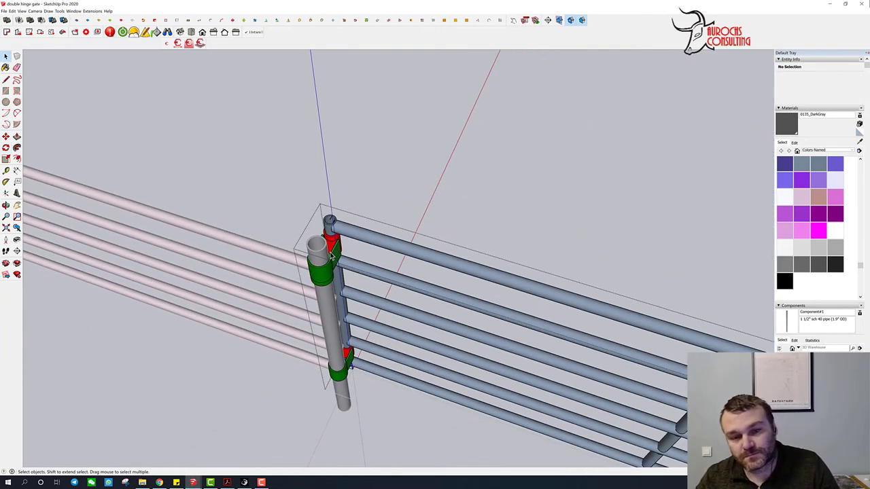
scroll(331, 254, "down", 5)
middle_click_drag(316, 245, 365, 325)
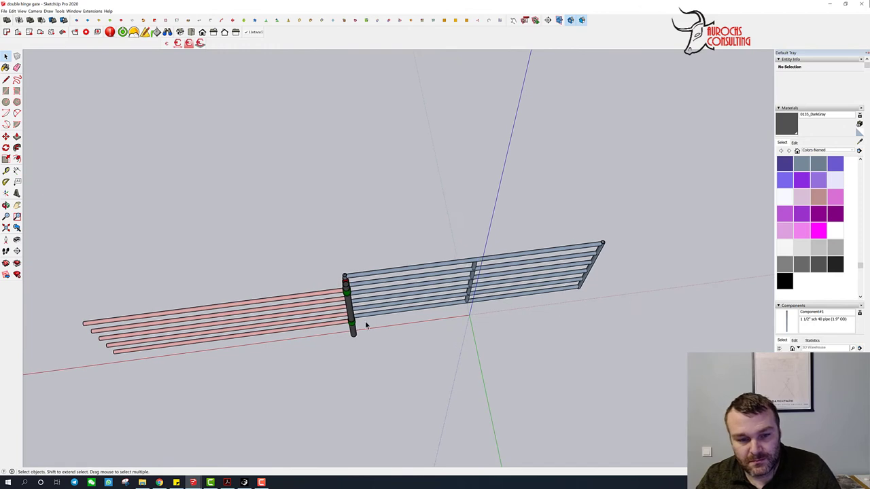
double_click(350, 317)
left_click(352, 314)
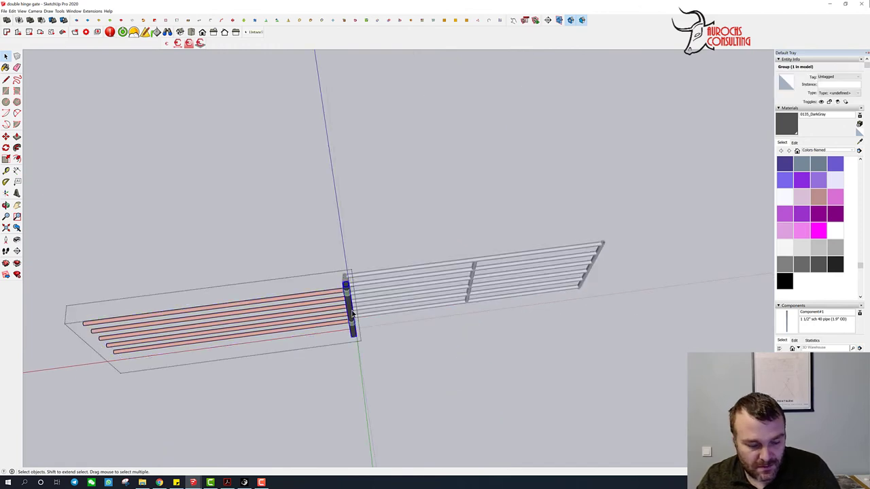
key("ctrl+c")
left_click(393, 331)
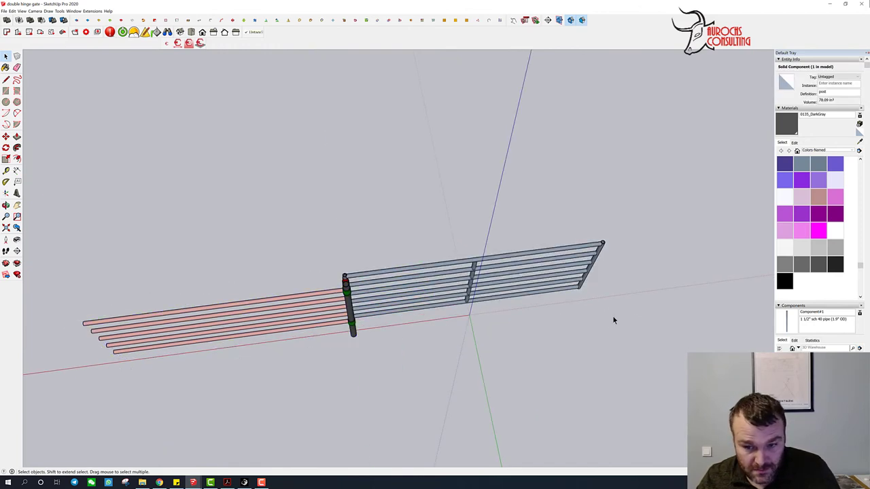
key("ctrl+v")
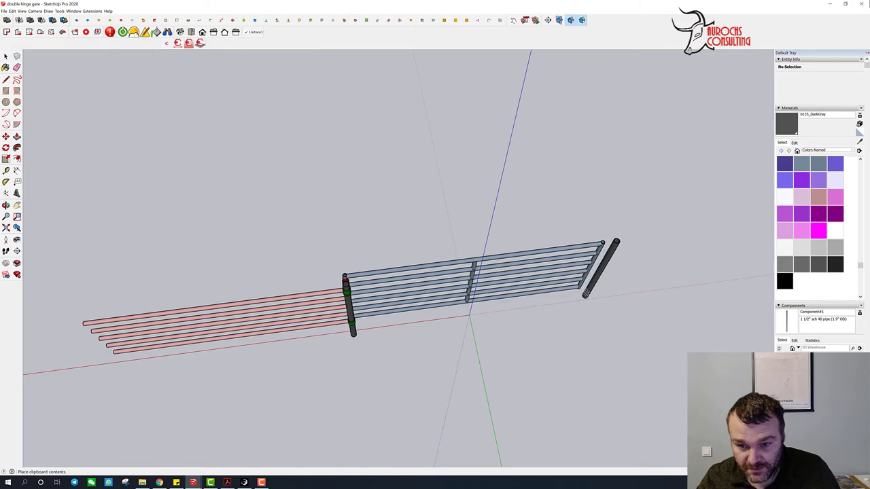
left_click(586, 291)
Step: Move the copied post closer to the free end of the gate, leaving a small gap
middle_click_drag(591, 287, 426, 289)
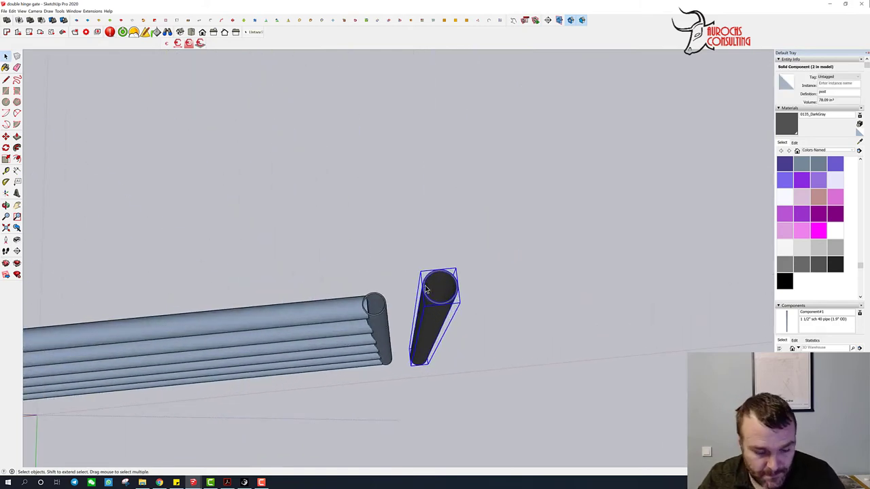
key("m")
left_click(426, 286)
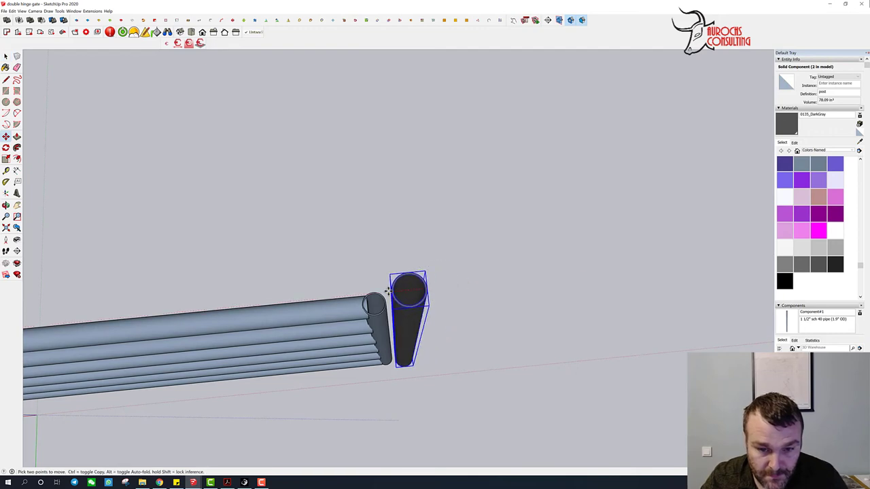
left_click(393, 291)
key("space")
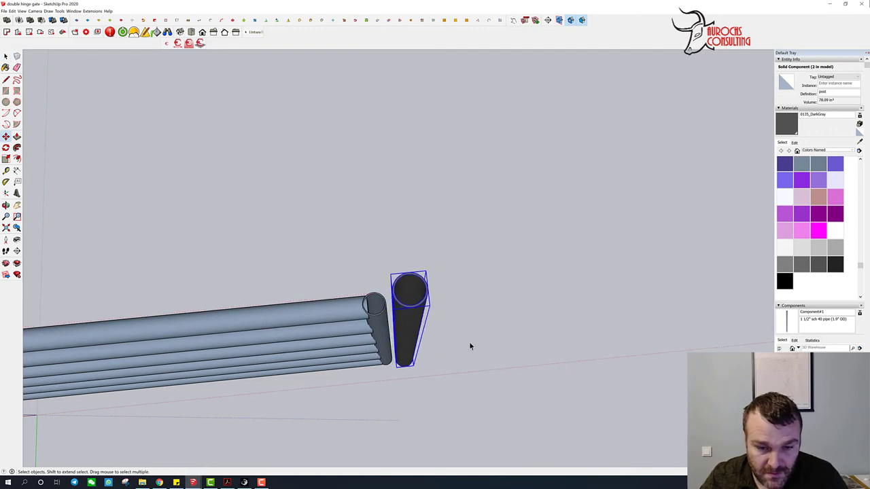
left_click(469, 341)
Step: Rotate the whole gate component a quarter turn about the fence post's top center, bringing the hinge pipe in line with the fence
scroll(429, 296, "down", 1)
scroll(429, 300, "down", 5)
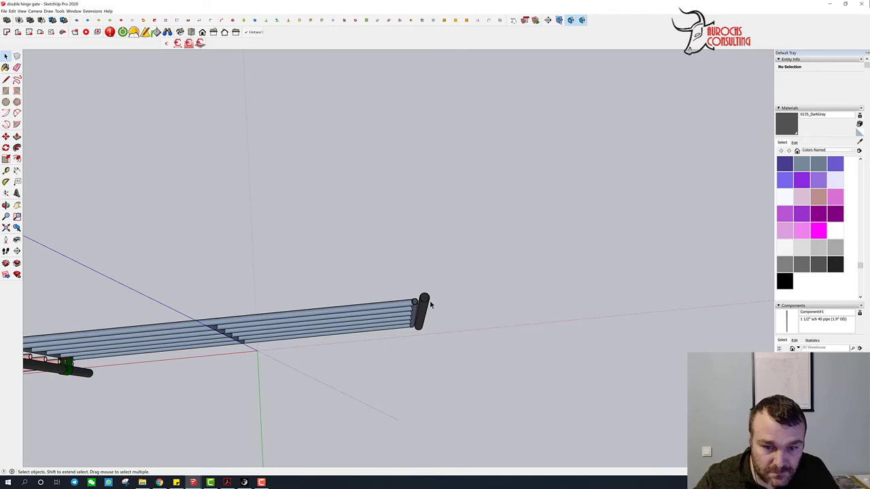
middle_click_drag(382, 327, 544, 243)
scroll(246, 256, "up", 5)
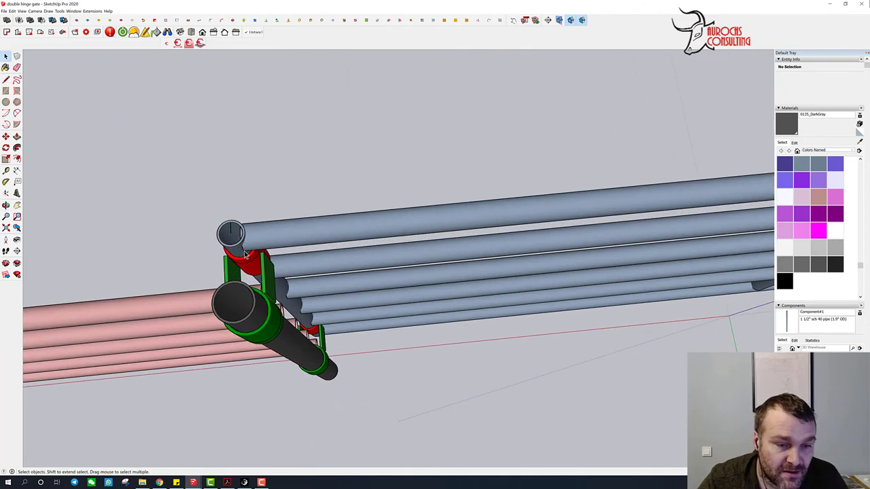
middle_click_drag(228, 295, 362, 384)
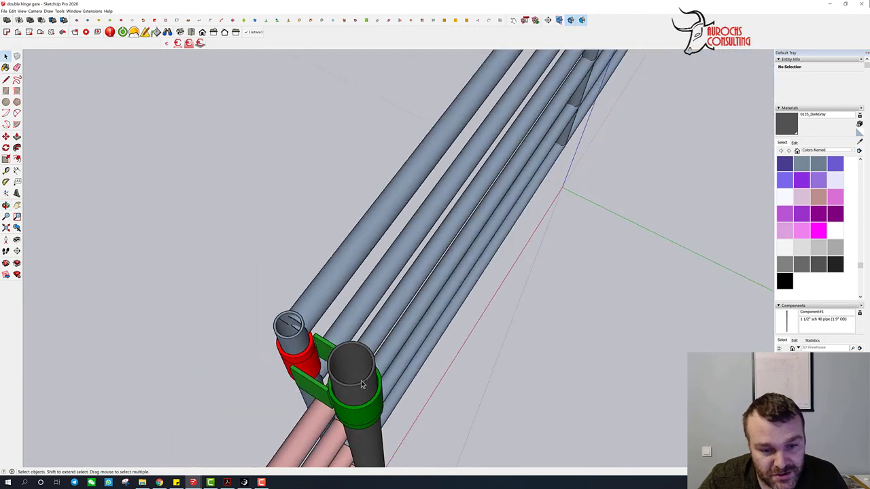
left_click(296, 348)
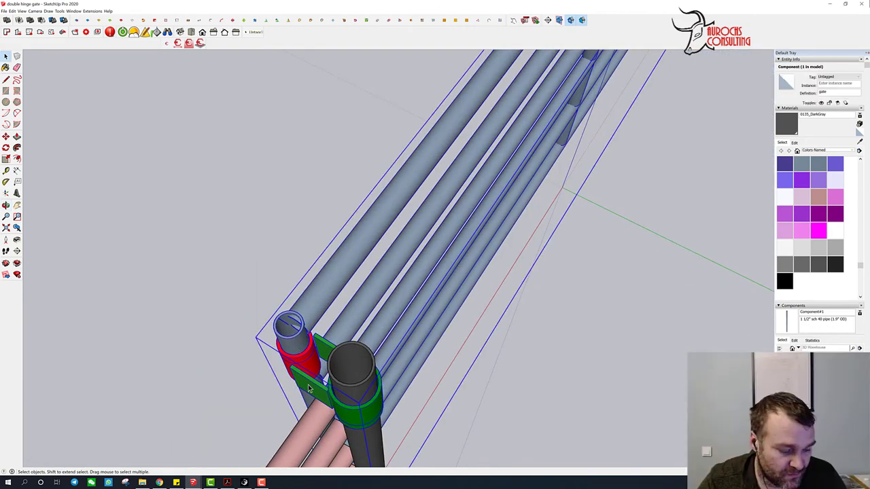
key("q")
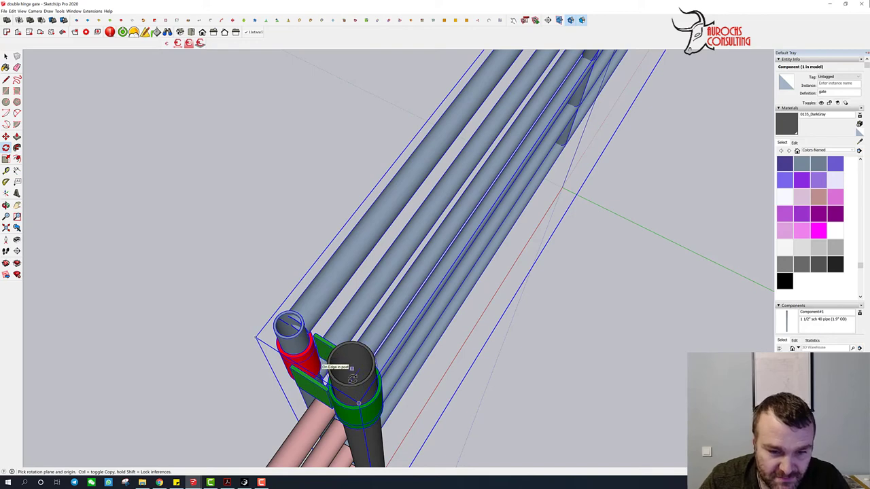
middle_click_drag(350, 362, 485, 330)
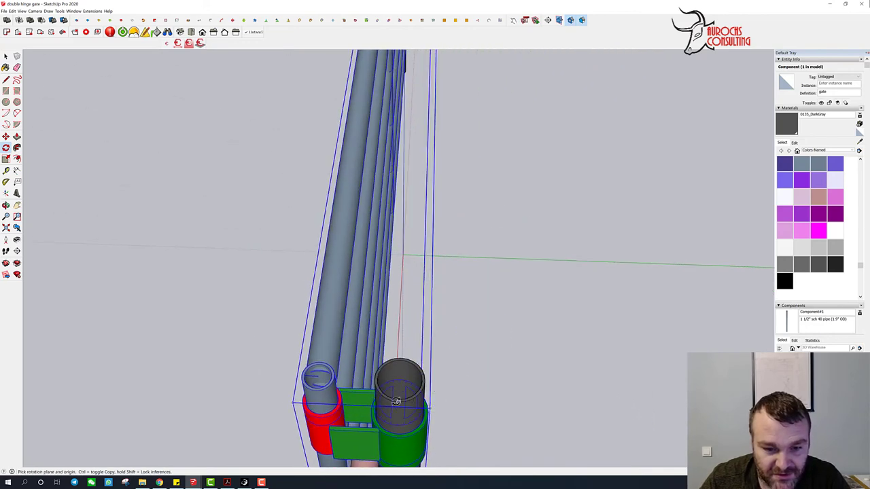
left_click(401, 379)
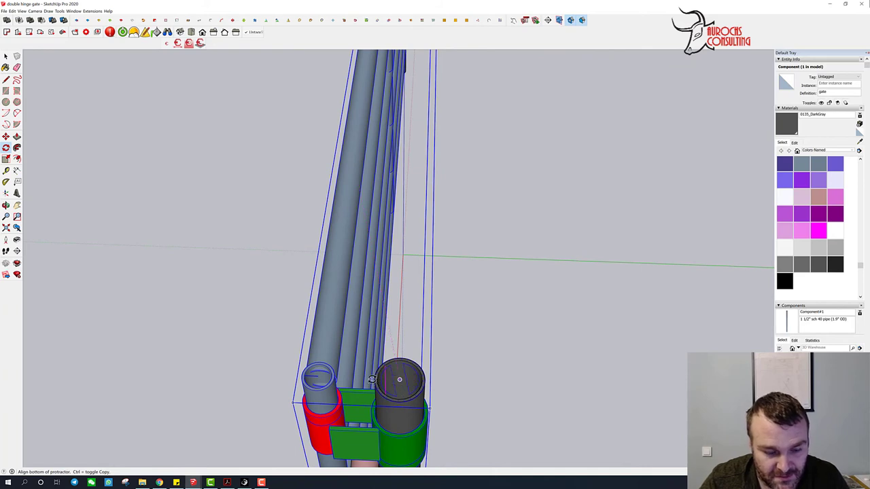
key("space")
key("q")
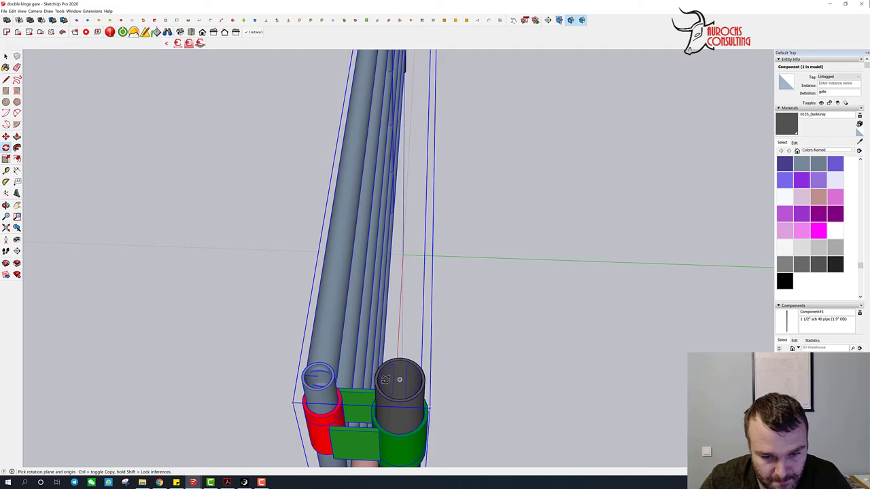
left_click(399, 379)
left_click(376, 379)
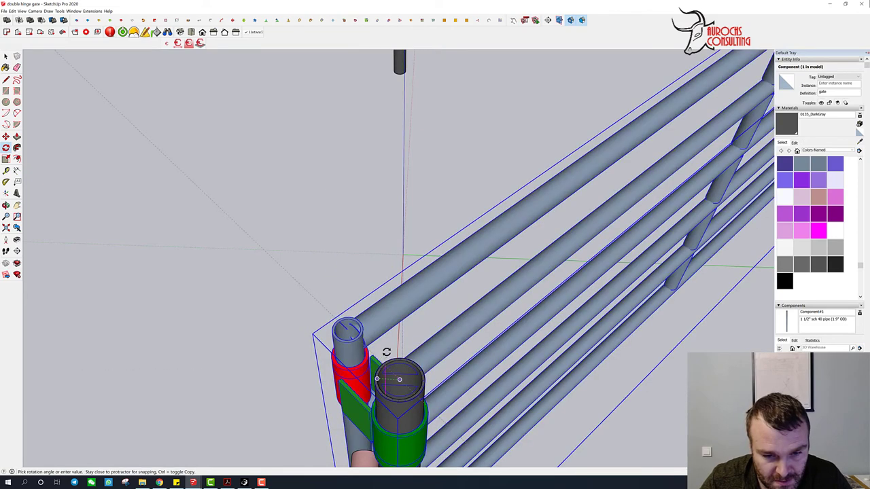
left_click(402, 327)
key("space")
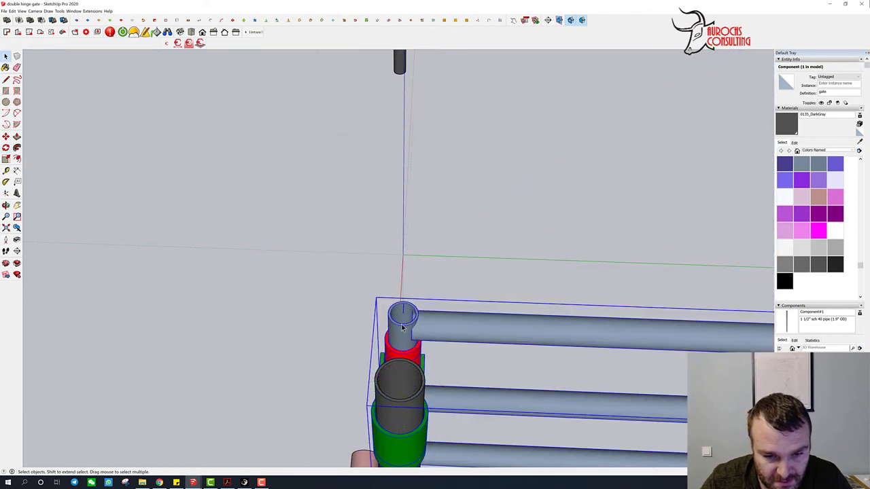
Step: Rotate the panel group inside the gate component a quarter turn about its hinge pipe, back in line with the fence
double_click(401, 328)
left_click(401, 325)
key("q")
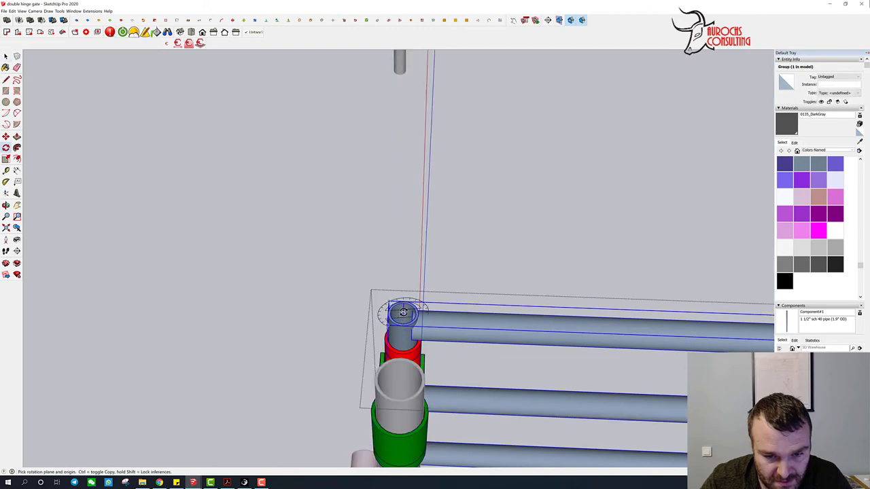
left_click(402, 312)
left_click(323, 311)
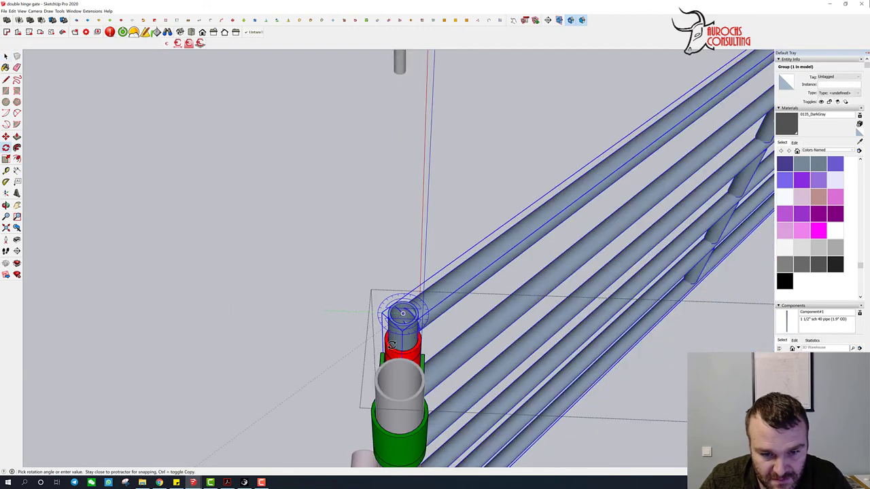
left_click(401, 332)
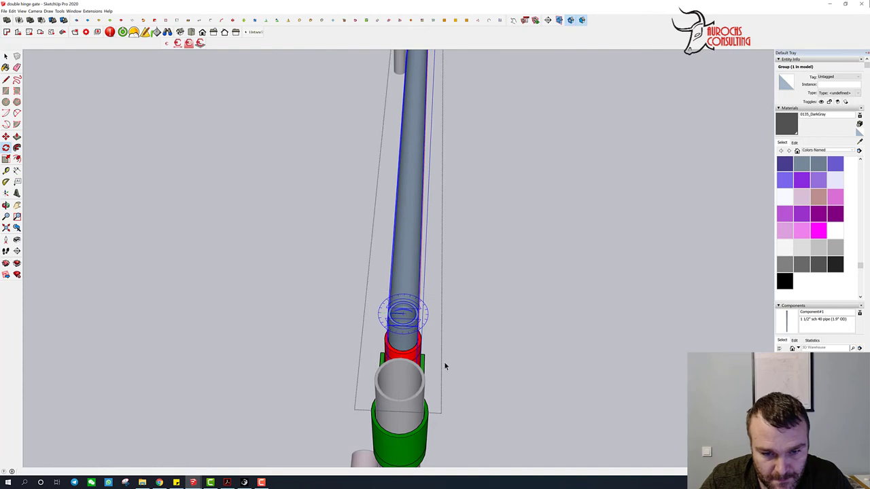
key("space")
left_click(464, 342)
Step: Examine from several sides how the closed gate lines up with the fence, the hinge post and the second post
scroll(464, 342, "down", 4)
mouse_move(443, 145)
middle_mouse_down()
mouse_move(440, 114)
mouse_move(459, 103)
mouse_move(495, 136)
mouse_move(523, 189)
mouse_move(431, 211)
mouse_move(399, 362)
mouse_move(208, 258)
middle_mouse_up()
scroll(459, 103, "up", 6)
scroll(460, 106, "down", 3)
scroll(212, 259, "down", 3)
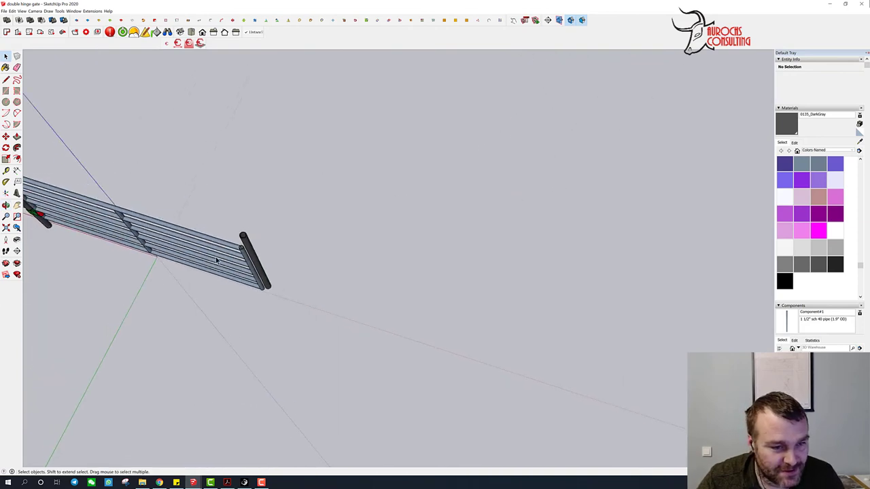
middle_click_drag(136, 248, 465, 284)
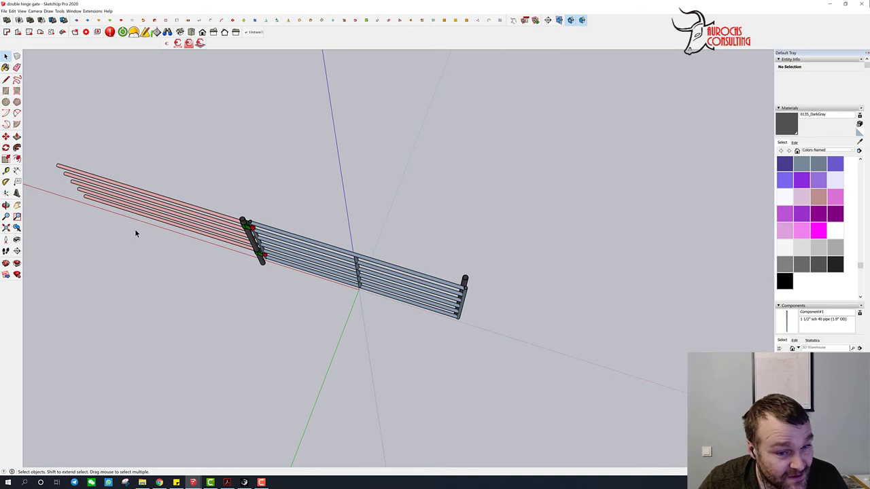
middle_click_drag(135, 233, 252, 165)
middle_click_drag(360, 278, 450, 171)
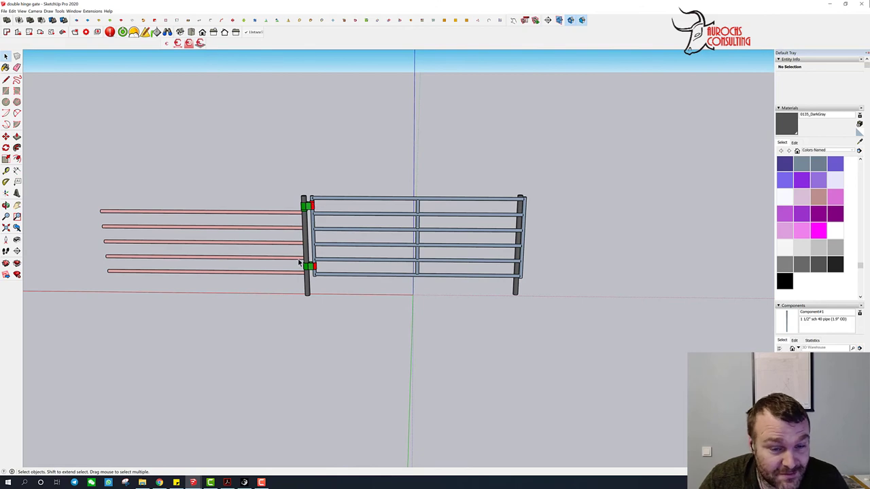
middle_click_drag(518, 232, 83, 311)
middle_click_drag(478, 239, 208, 212)
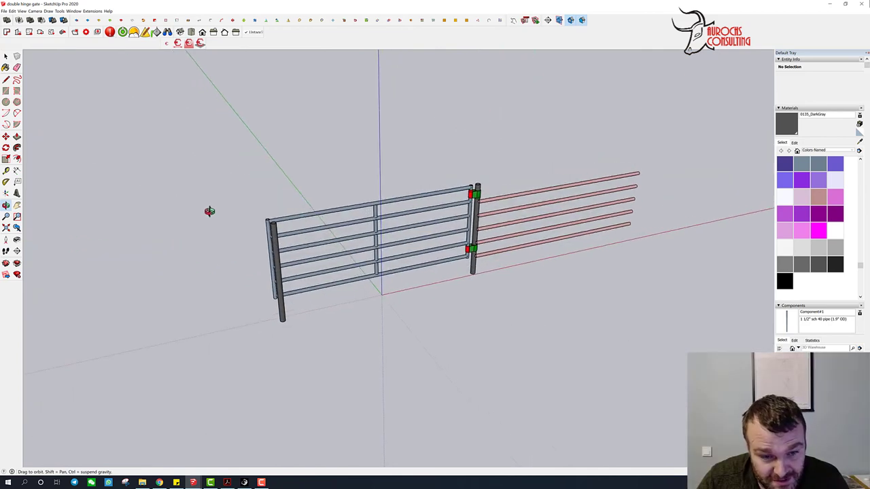
middle_click_drag(209, 211, 628, 259)
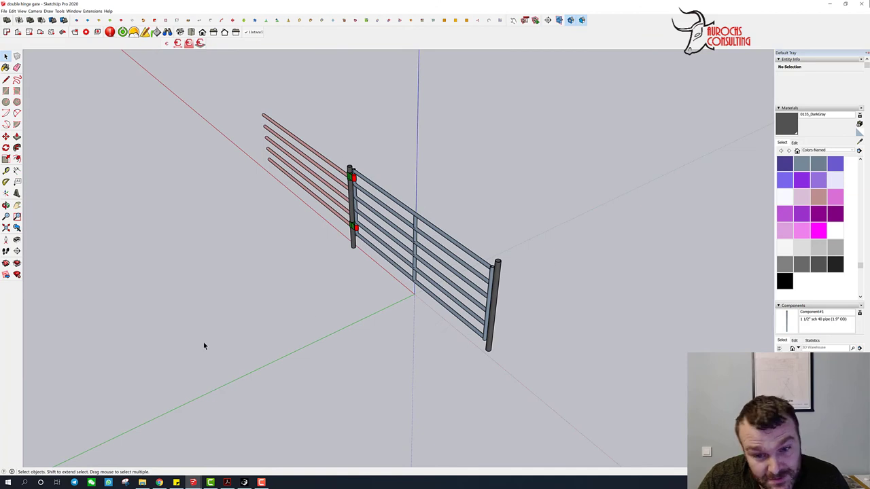